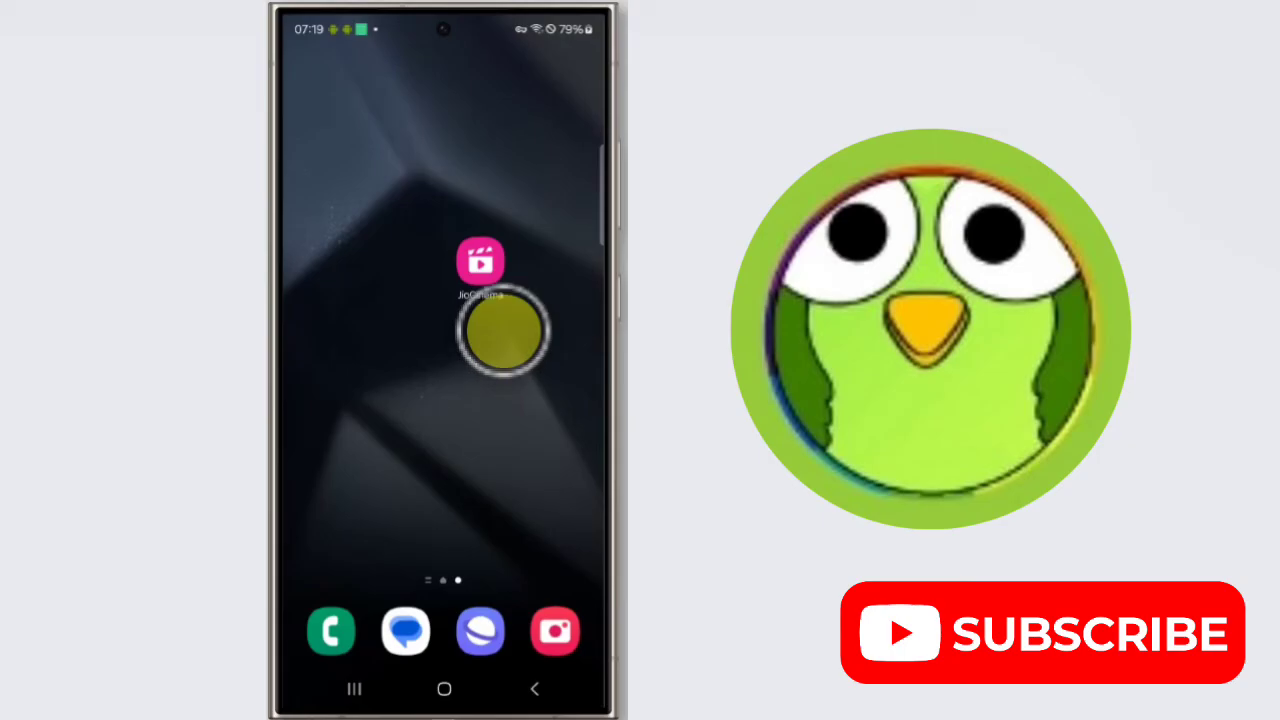
Open JioCinema, close it from the recent apps, and relaunch it before returning to the home screen.
{"action": "left_click", "coordinate": [480, 270]}
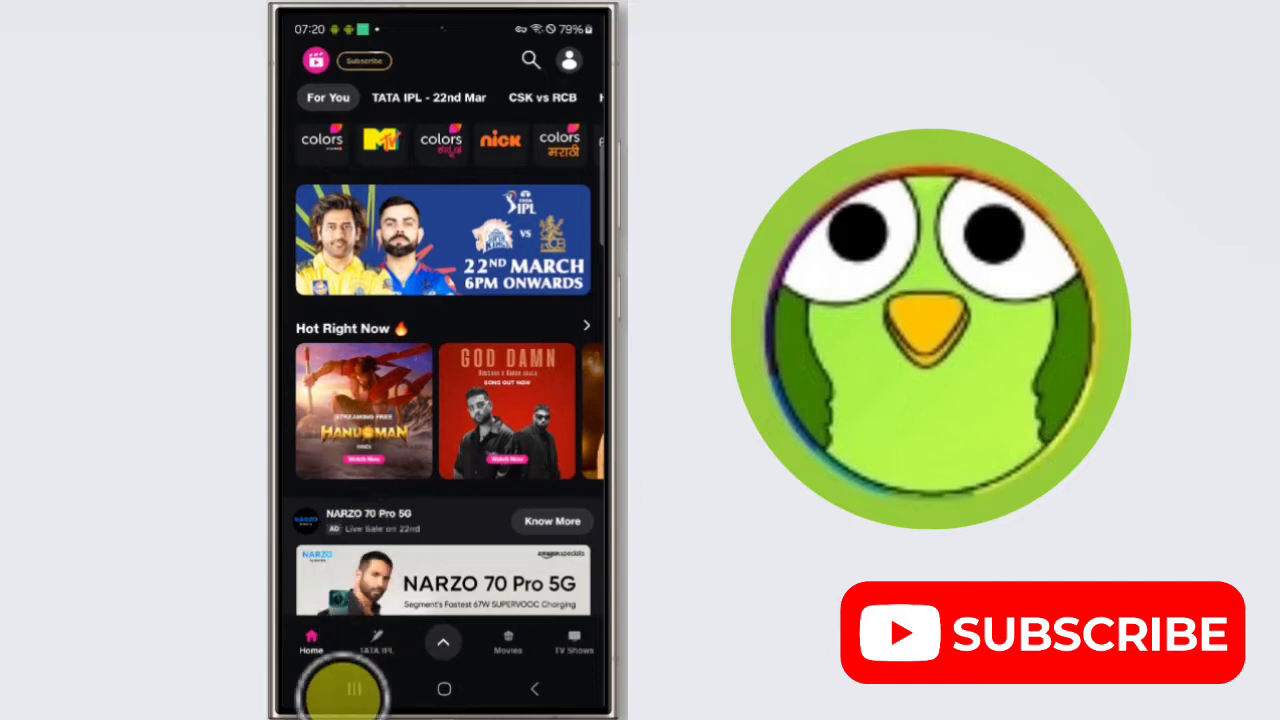
{"action": "left_click", "coordinate": [353, 688]}
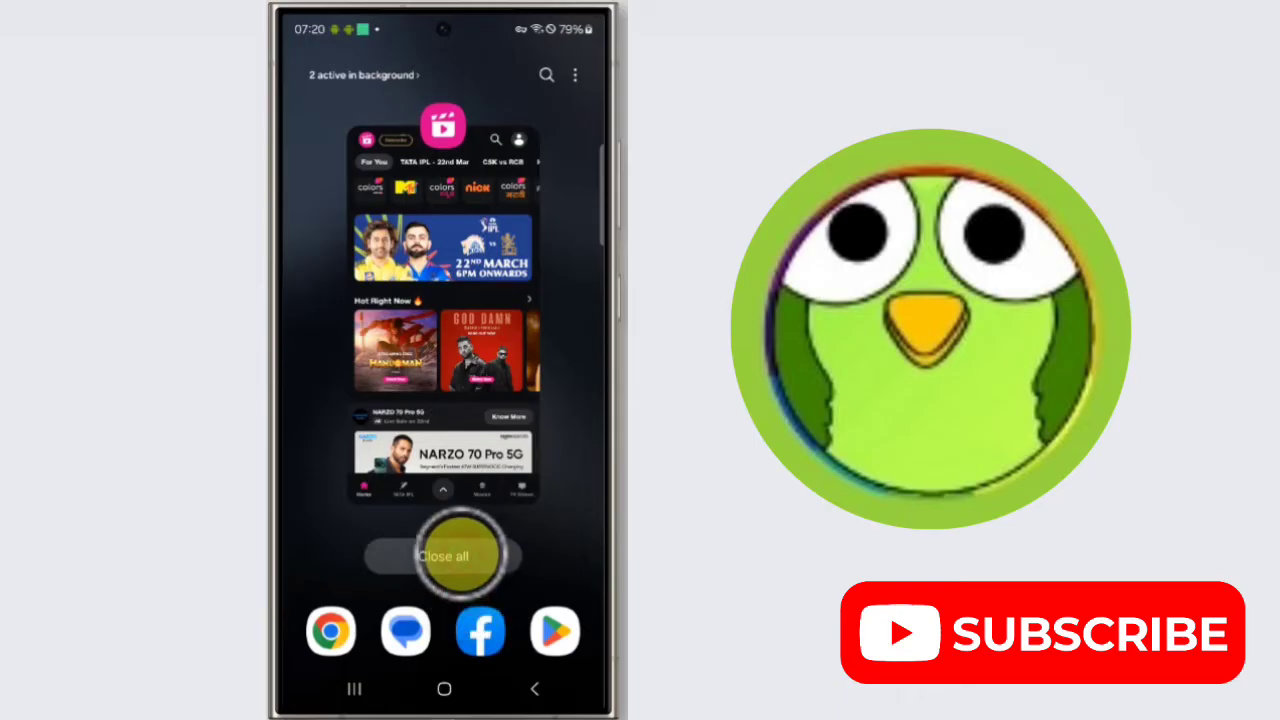
{"action": "left_click", "coordinate": [460, 555]}
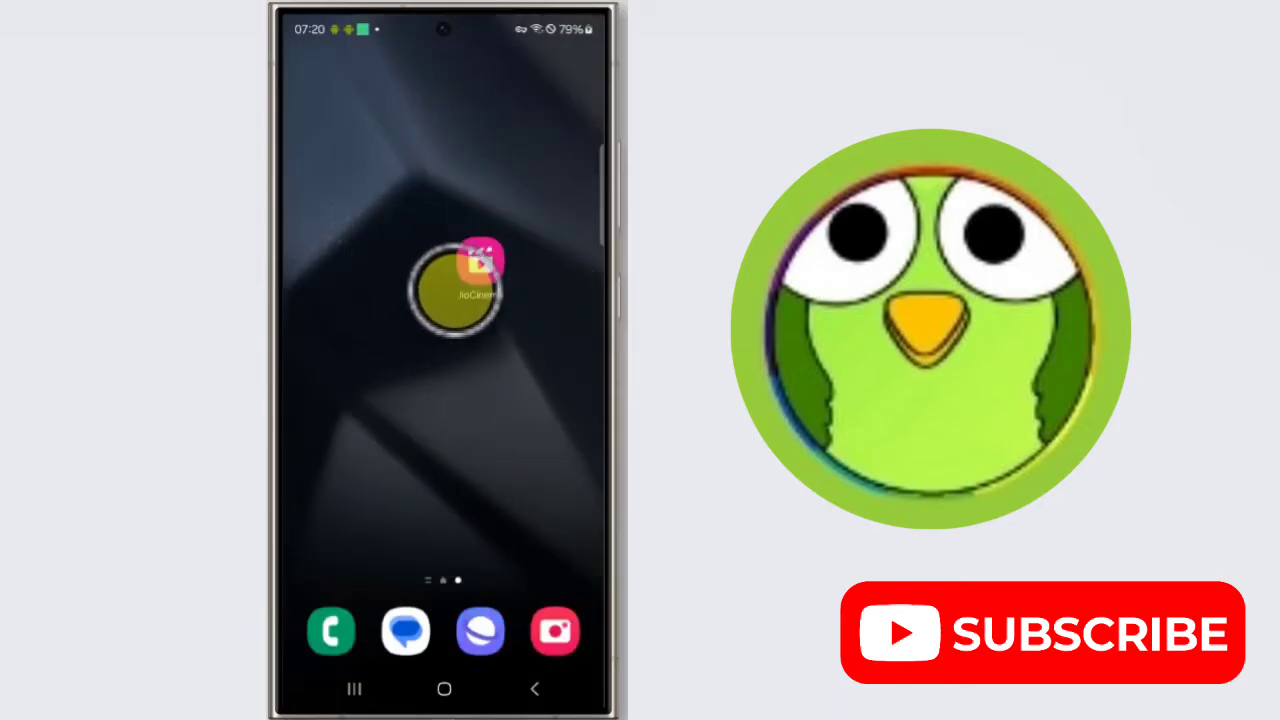
{"action": "left_click", "coordinate": [481, 260]}
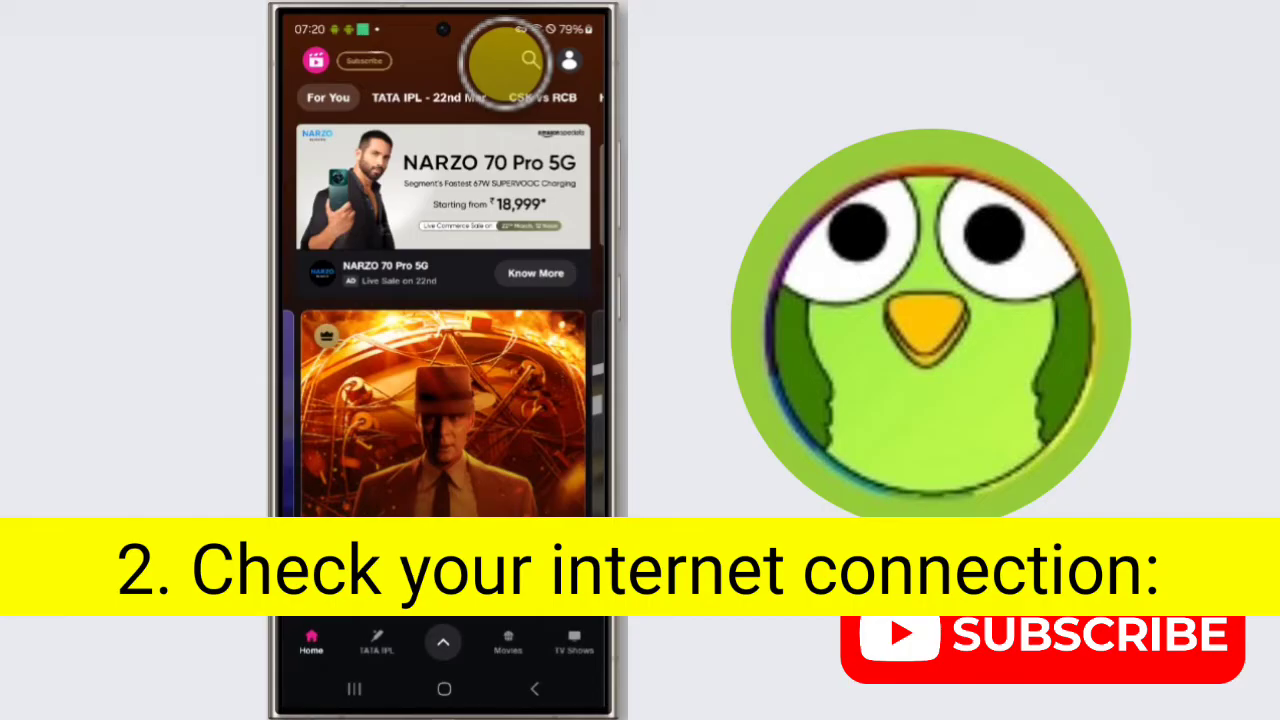
{"action": "left_click", "coordinate": [451, 666]}
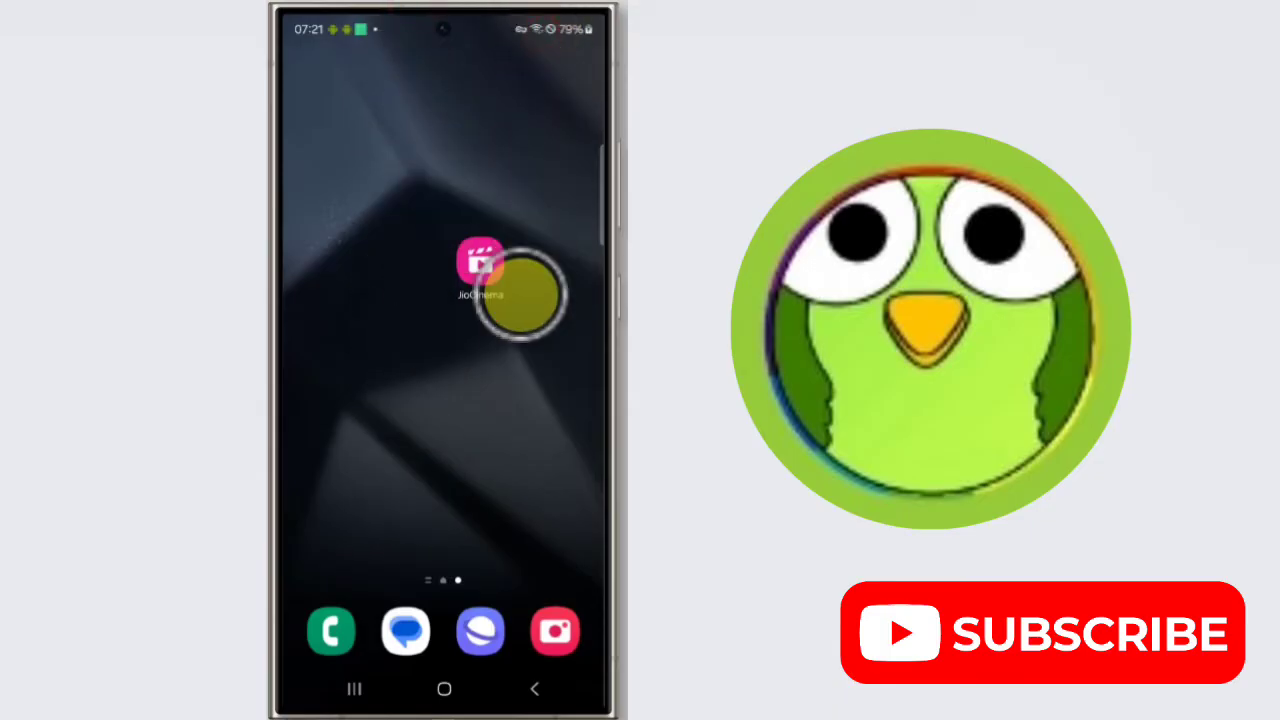
Check the Airplane mode toggle in the quick settings and return to the home screen.
{"action": "left_click_drag", "start_coordinate": [517, 294], "coordinate": [506, 434]}
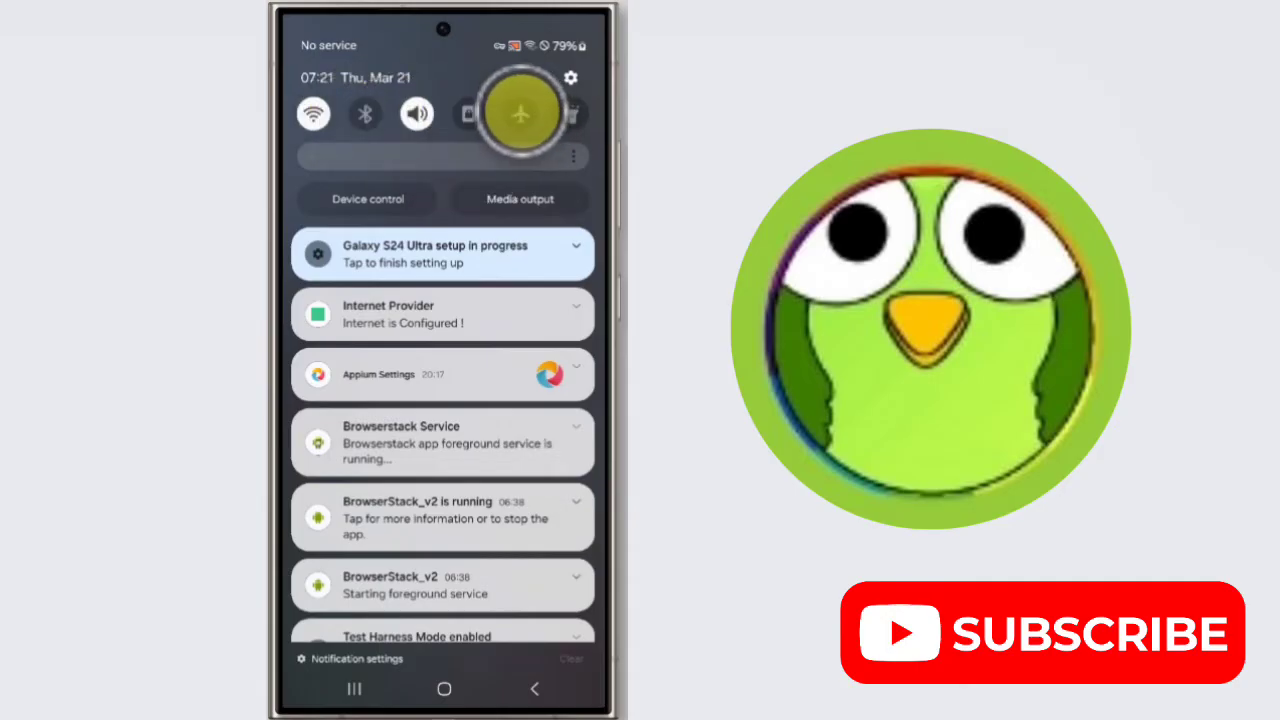
{"action": "left_click", "coordinate": [521, 113]}
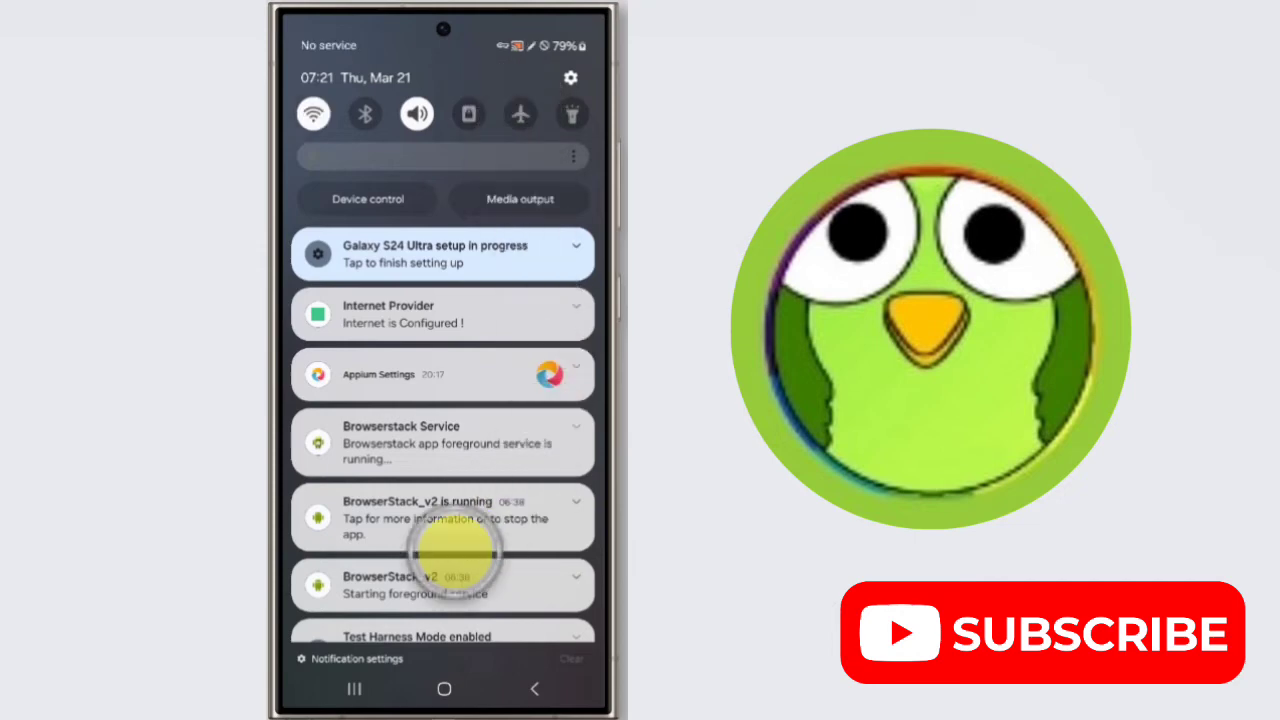
{"action": "left_click", "coordinate": [444, 688]}
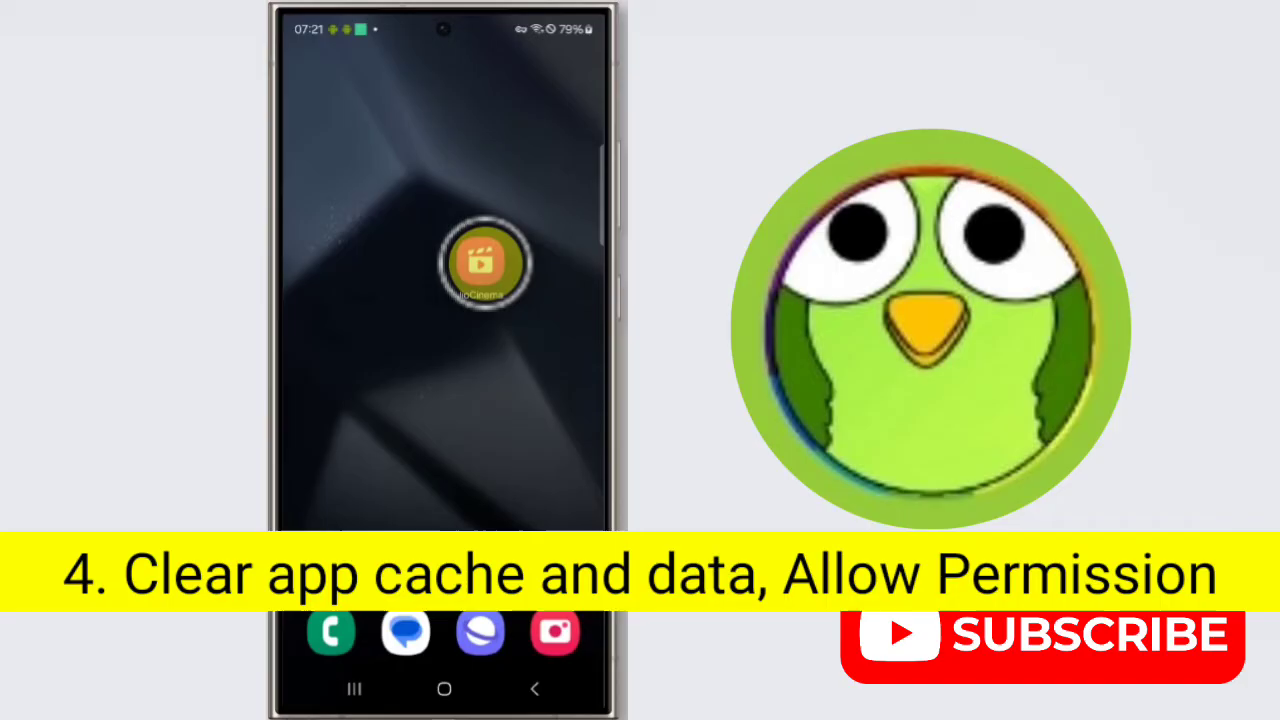
Clear the JioCinema cache in the app's storage settings and return to the home screen.
{"action": "left_click", "coordinate": [485, 262]}
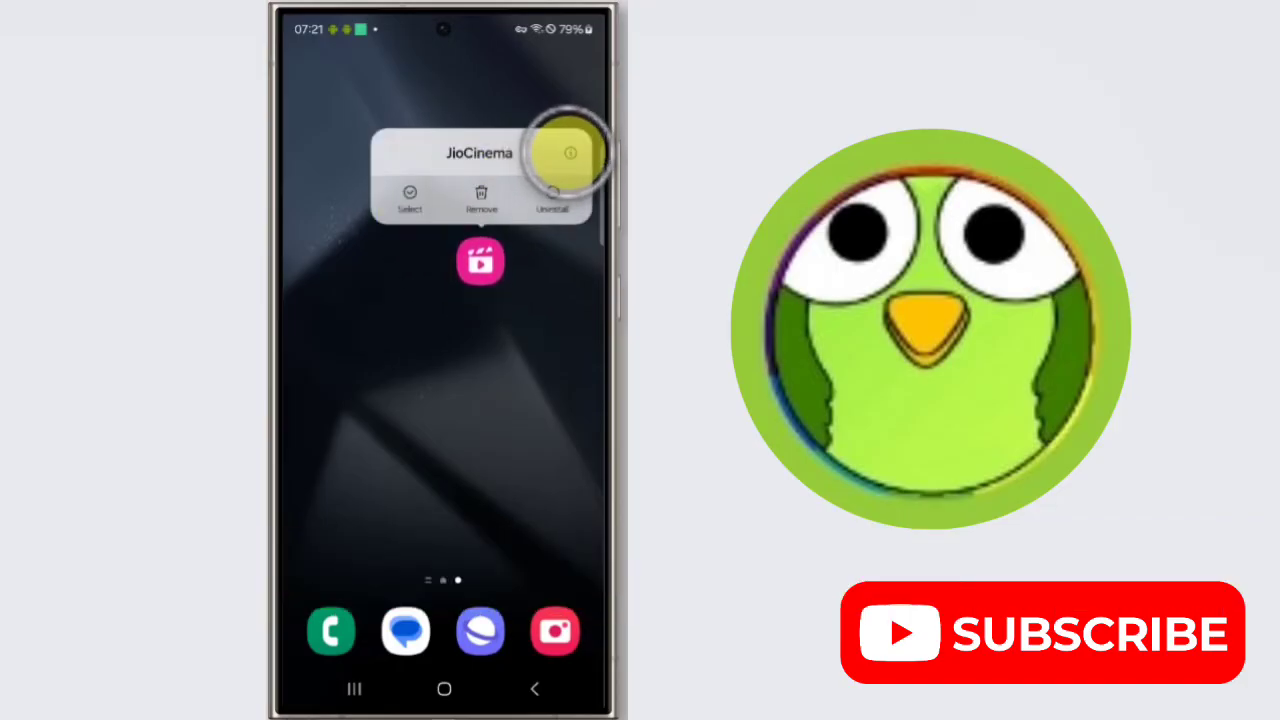
{"action": "left_click", "coordinate": [570, 152]}
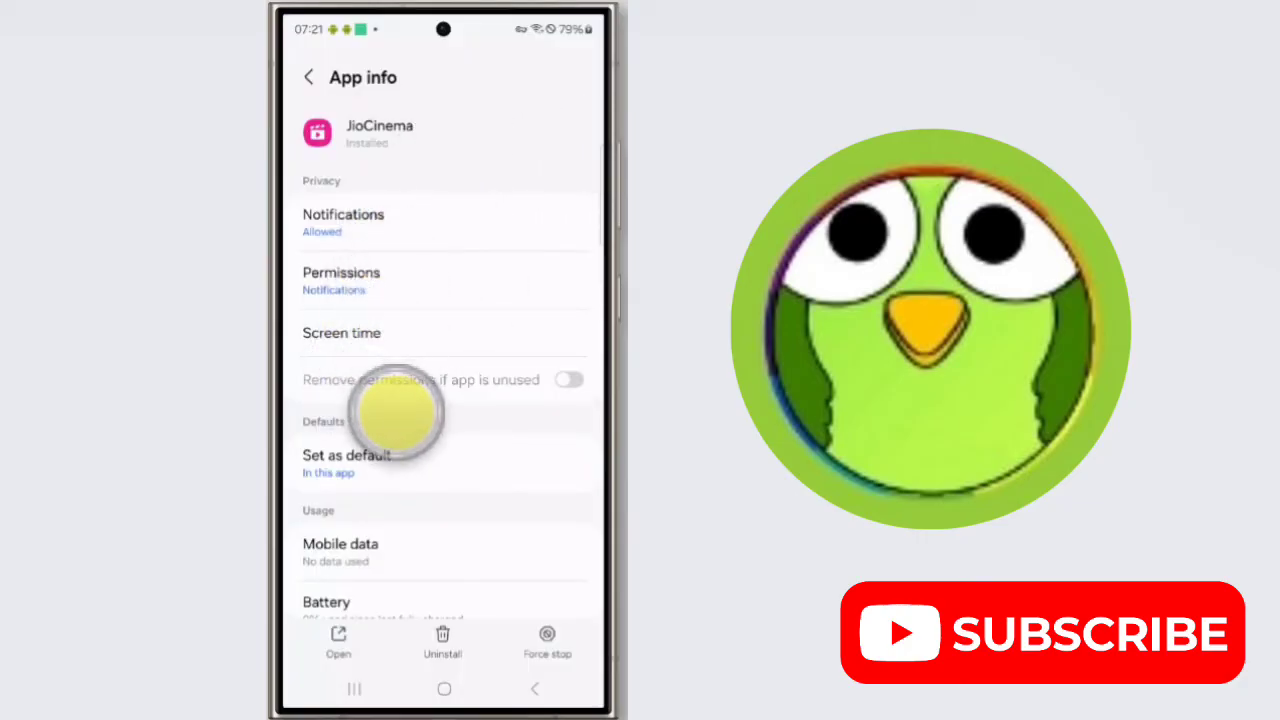
{"action": "scroll", "coordinate": [400, 409], "scroll_direction": "down", "scroll_amount": 5}
{"action": "scroll", "coordinate": [445, 405], "scroll_direction": "down", "scroll_amount": 1}
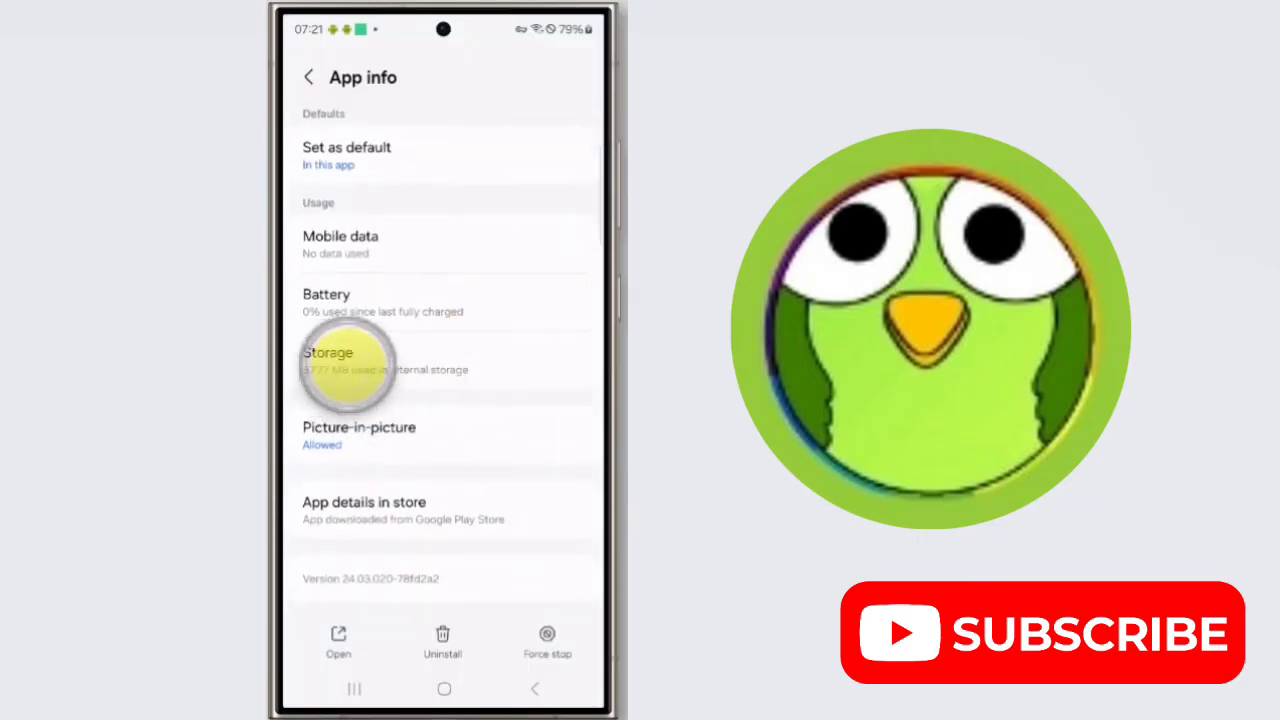
{"action": "left_click", "coordinate": [372, 362]}
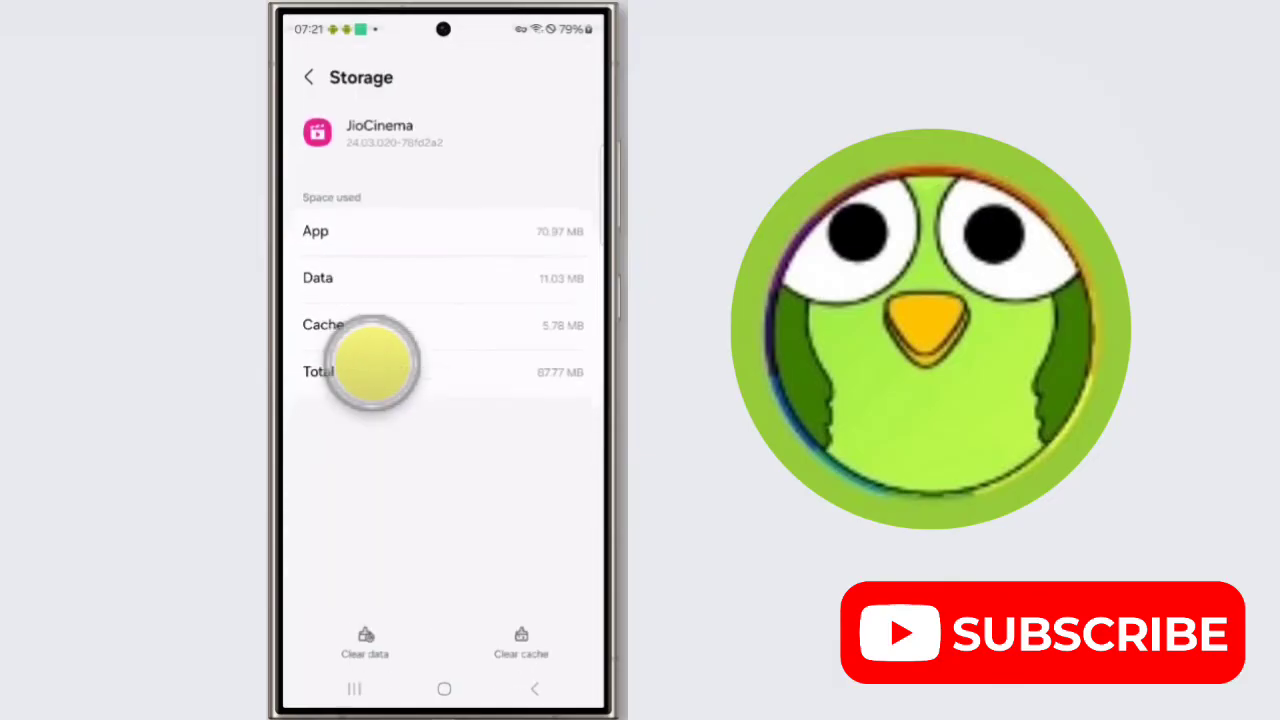
{"action": "left_click", "coordinate": [347, 327]}
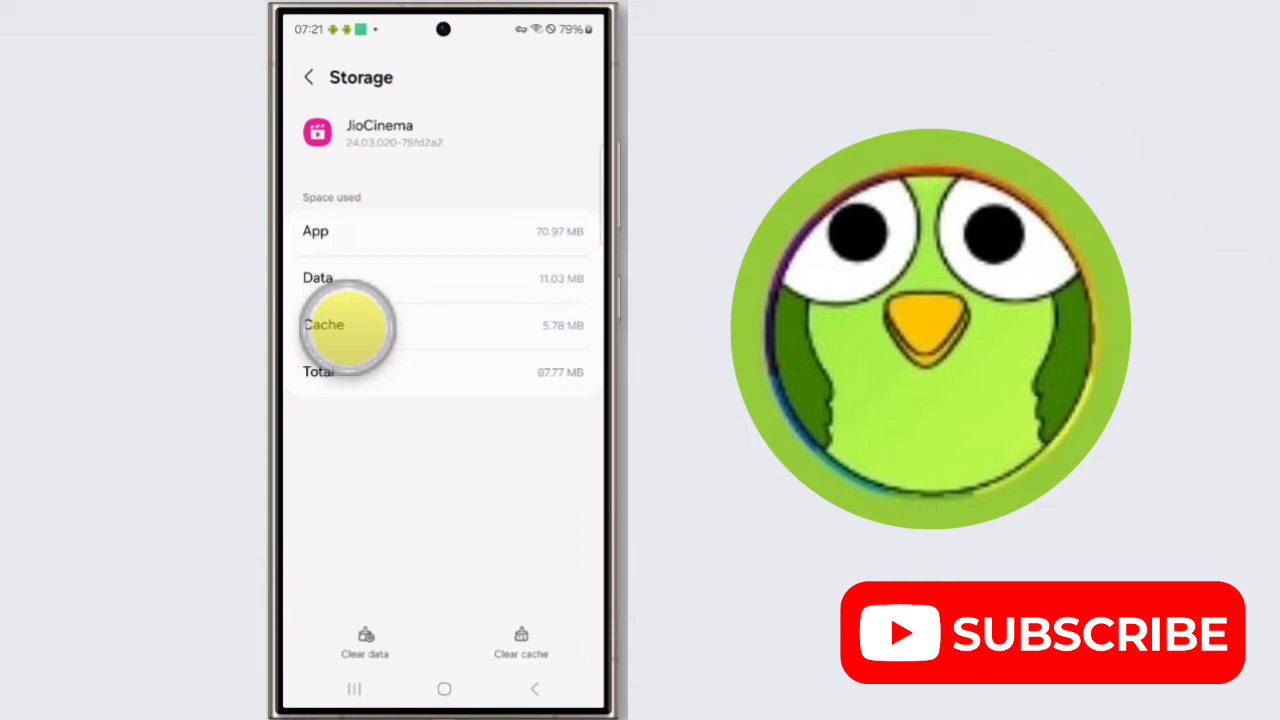
{"action": "left_click", "coordinate": [550, 326]}
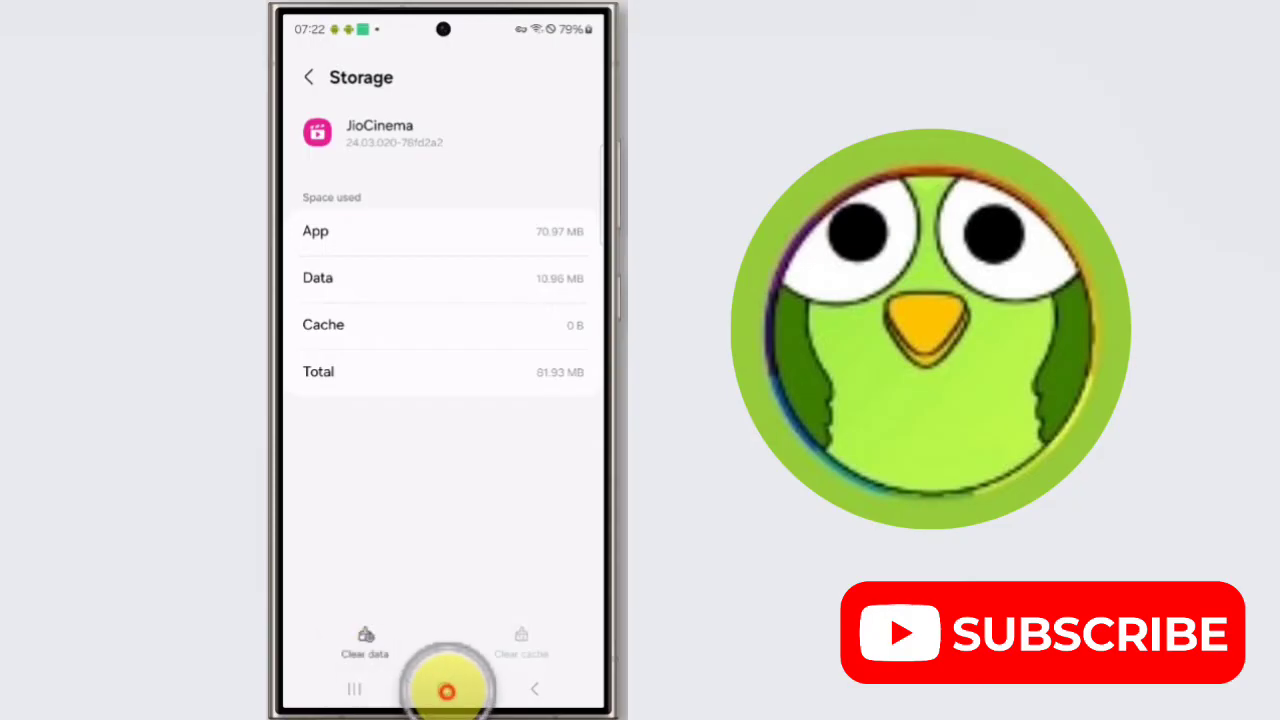
{"action": "left_click", "coordinate": [447, 690]}
In JioCinema's app permissions, set camera access to Allow only while using the app.
{"action": "left_click", "coordinate": [478, 265]}
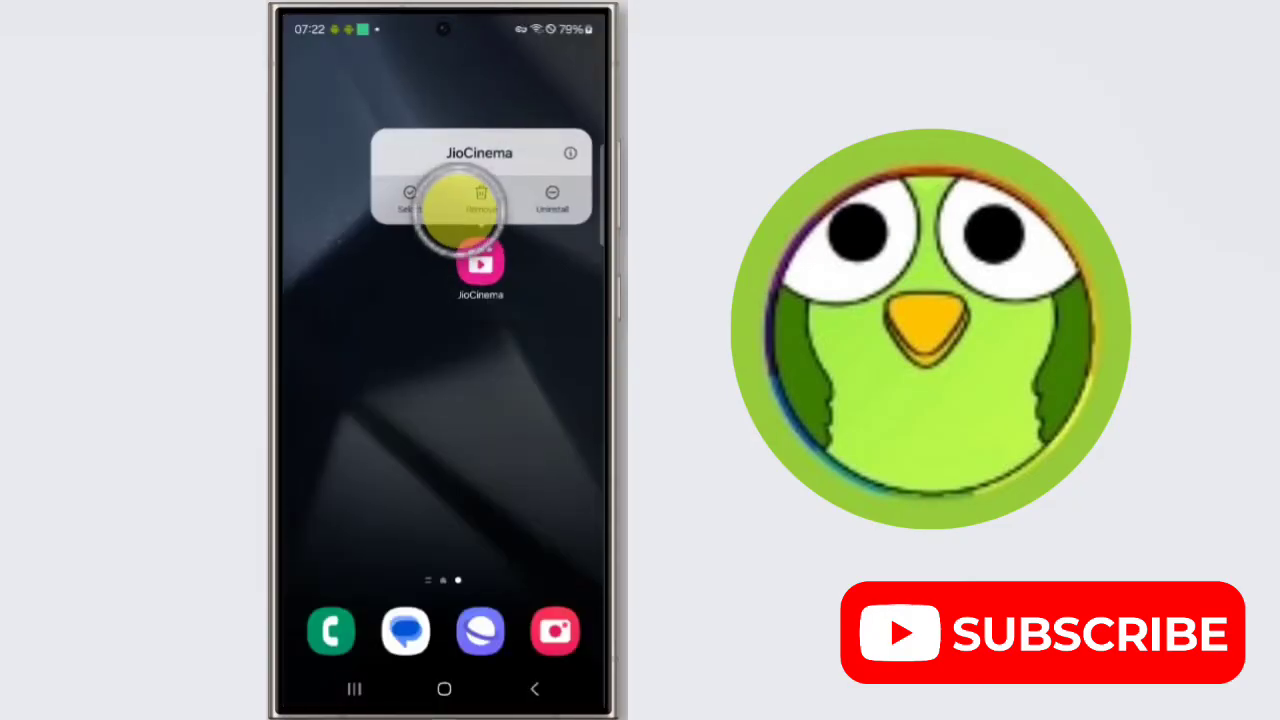
{"action": "left_click", "coordinate": [570, 152]}
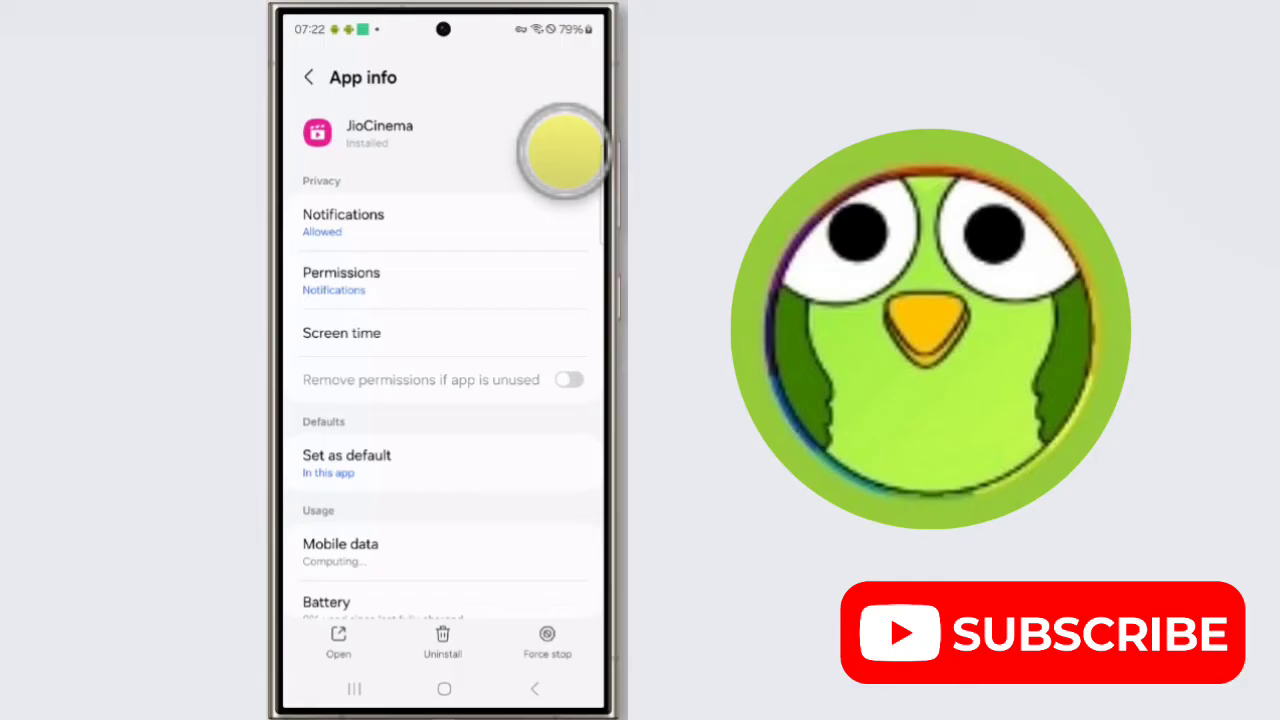
{"action": "left_click_drag", "start_coordinate": [443, 294], "coordinate": [377, 455]}
{"action": "left_click", "coordinate": [377, 455]}
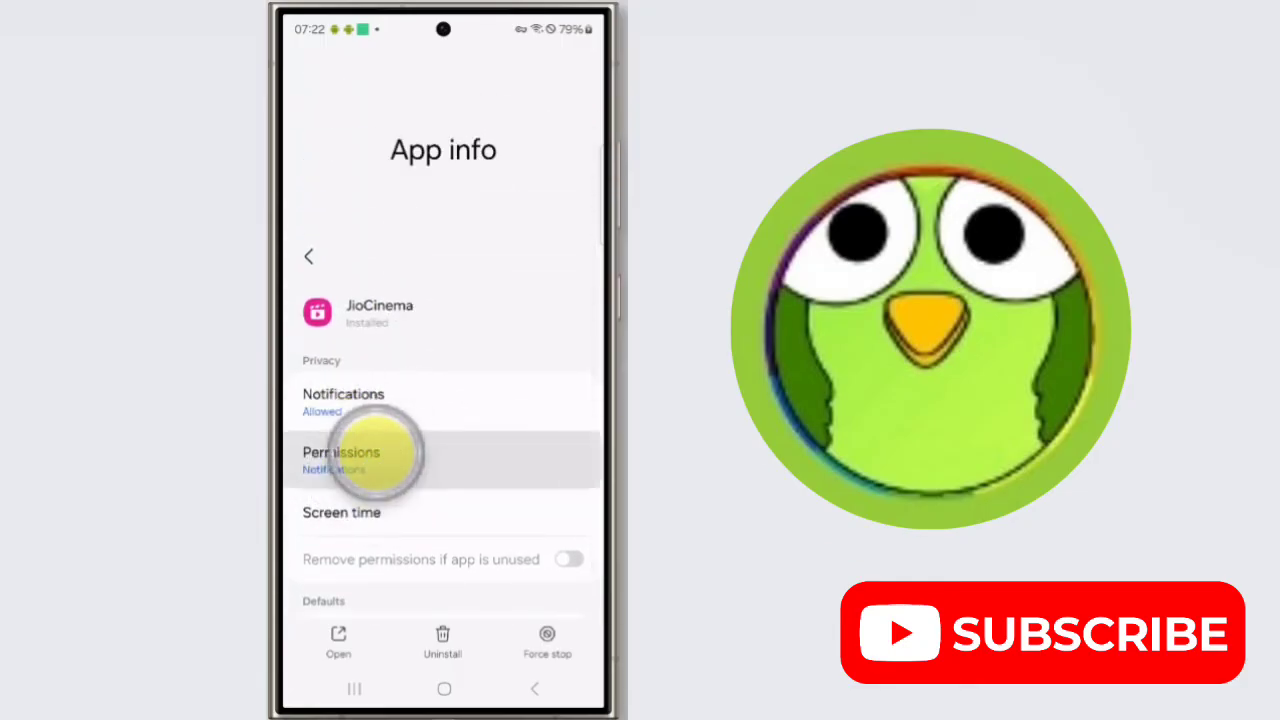
{"action": "scroll", "coordinate": [471, 428], "scroll_direction": "down", "scroll_amount": 3}
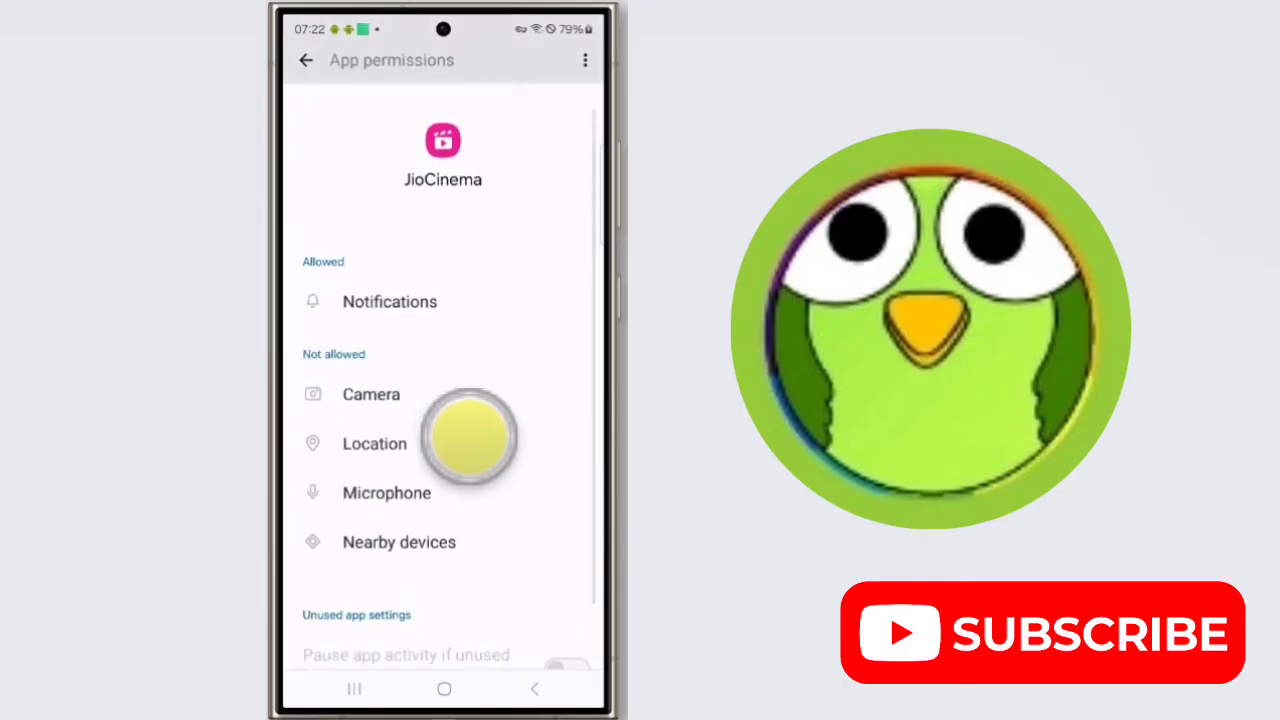
{"action": "scroll", "coordinate": [376, 272], "scroll_direction": "up", "scroll_amount": 4}
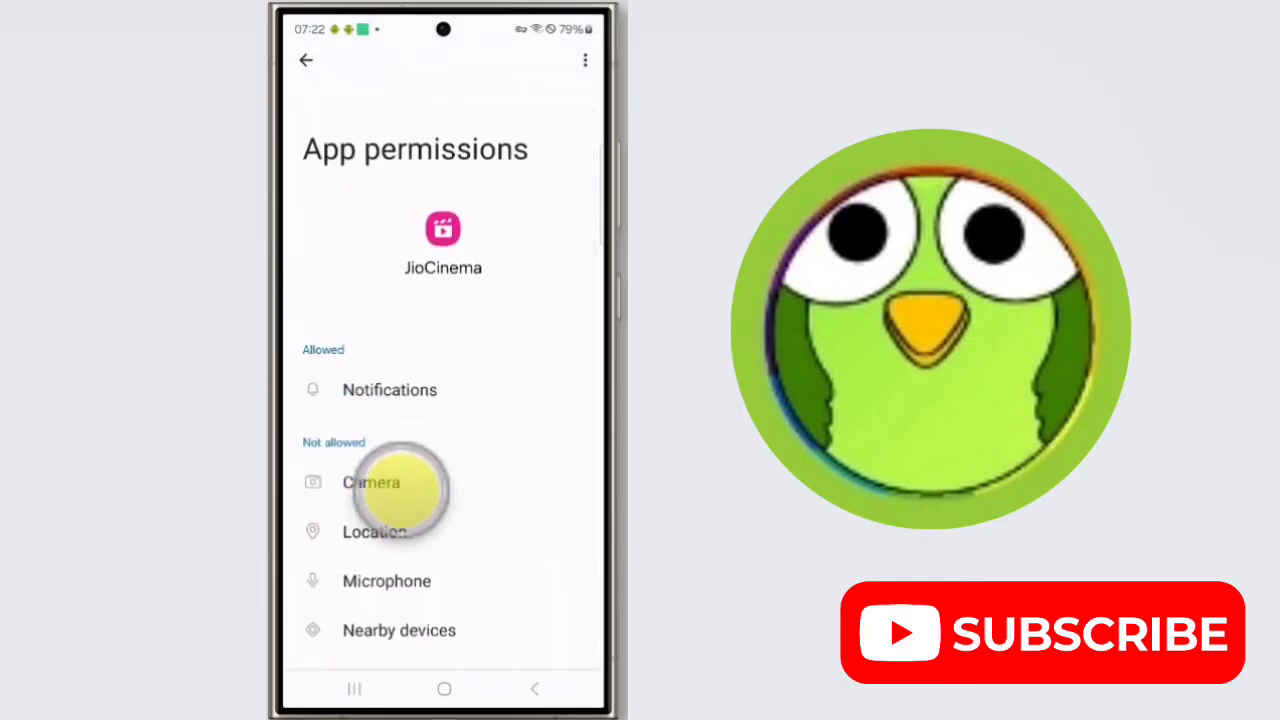
{"action": "scroll", "coordinate": [425, 490], "scroll_direction": "down", "scroll_amount": 2}
{"action": "scroll", "coordinate": [430, 512], "scroll_direction": "down", "scroll_amount": 1}
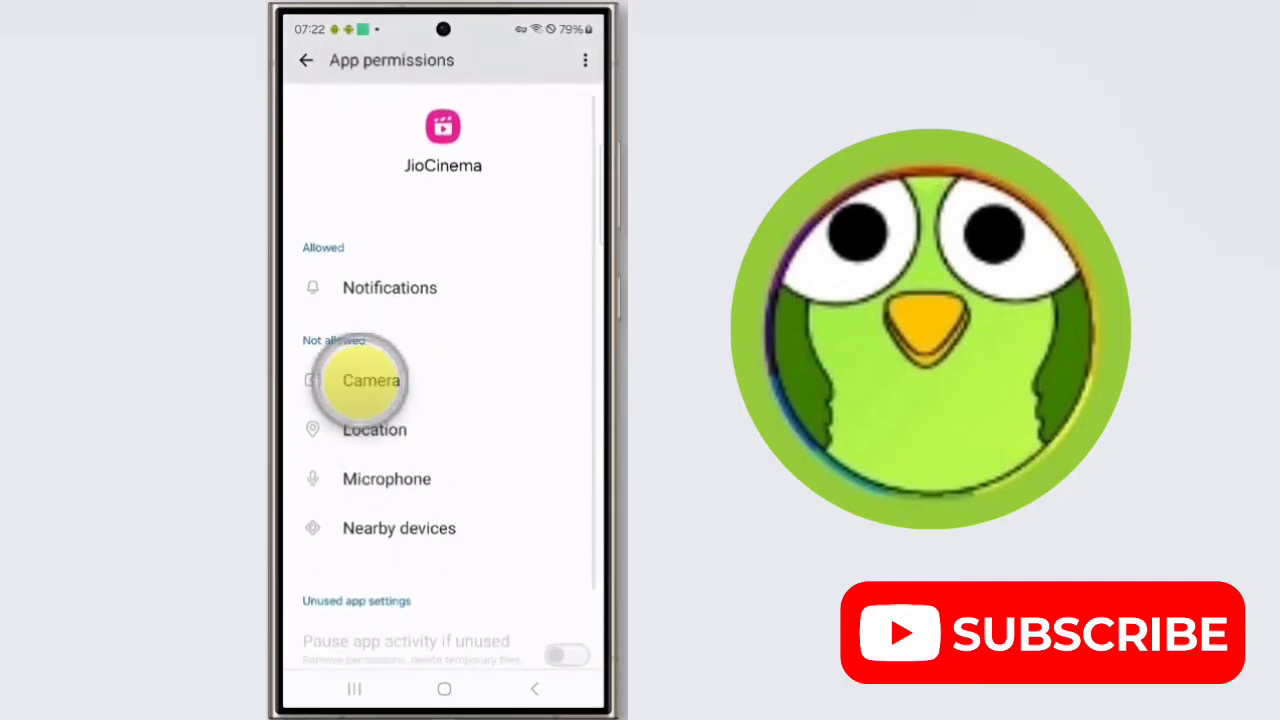
{"action": "scroll", "coordinate": [364, 470], "scroll_direction": "down", "scroll_amount": 1}
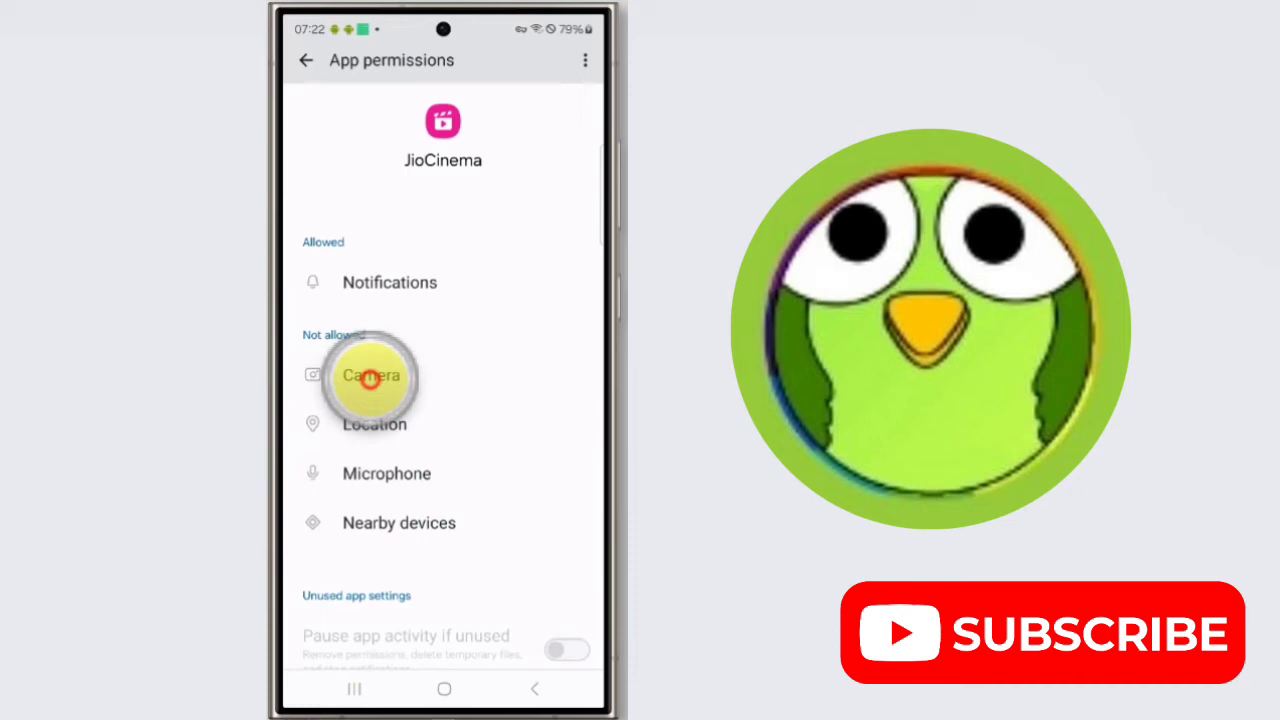
{"action": "left_click", "coordinate": [370, 378]}
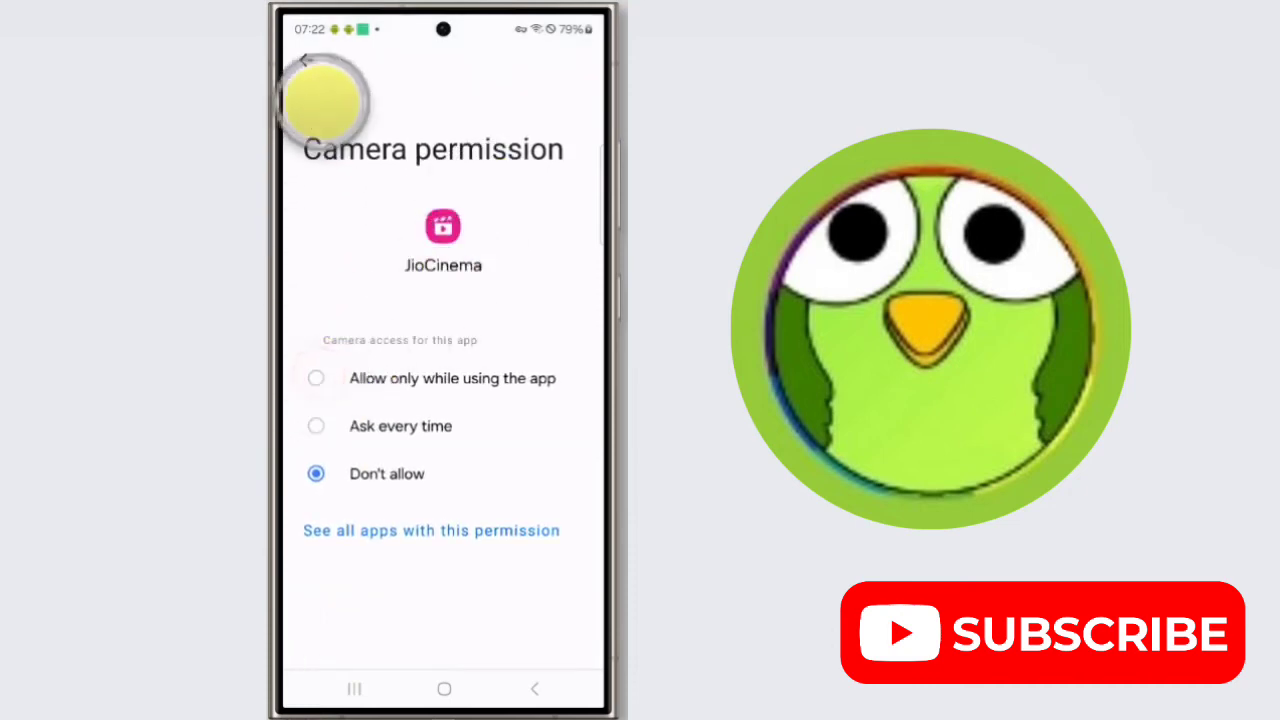
{"action": "left_click", "coordinate": [307, 58]}
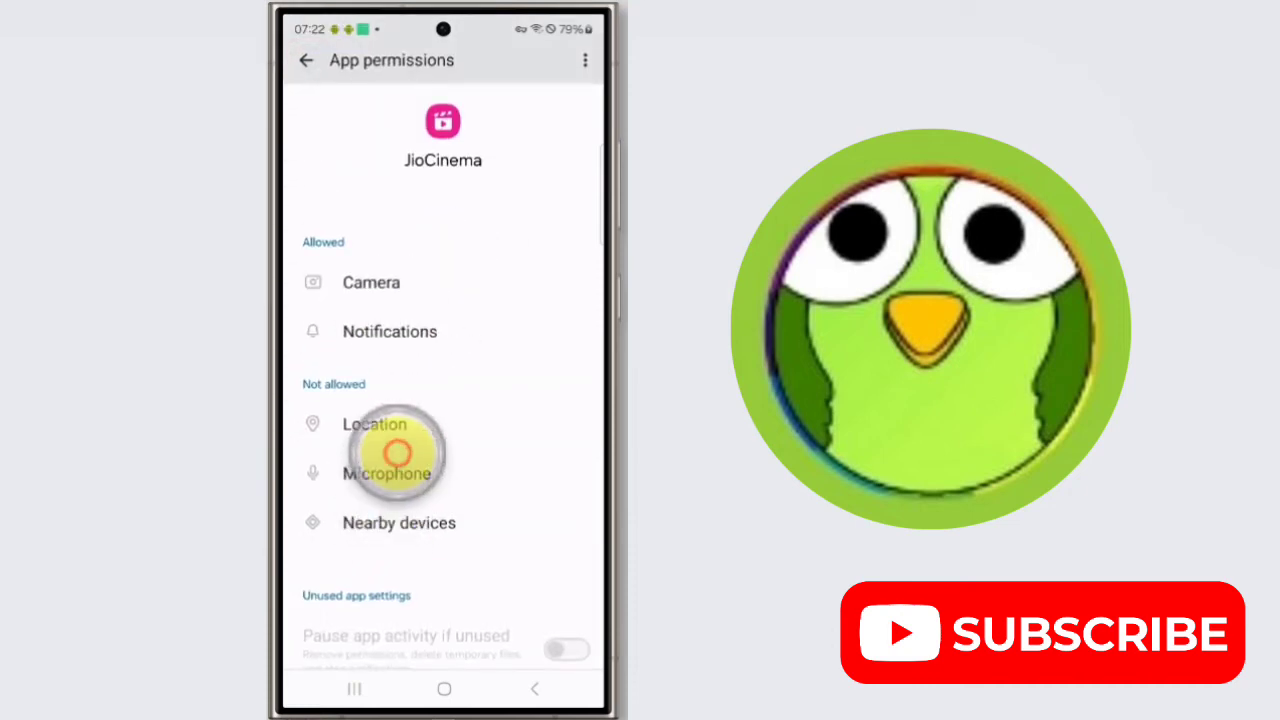
Set JioCinema's microphone and location permissions to Allow only while using the app.
{"action": "left_click", "coordinate": [396, 453]}
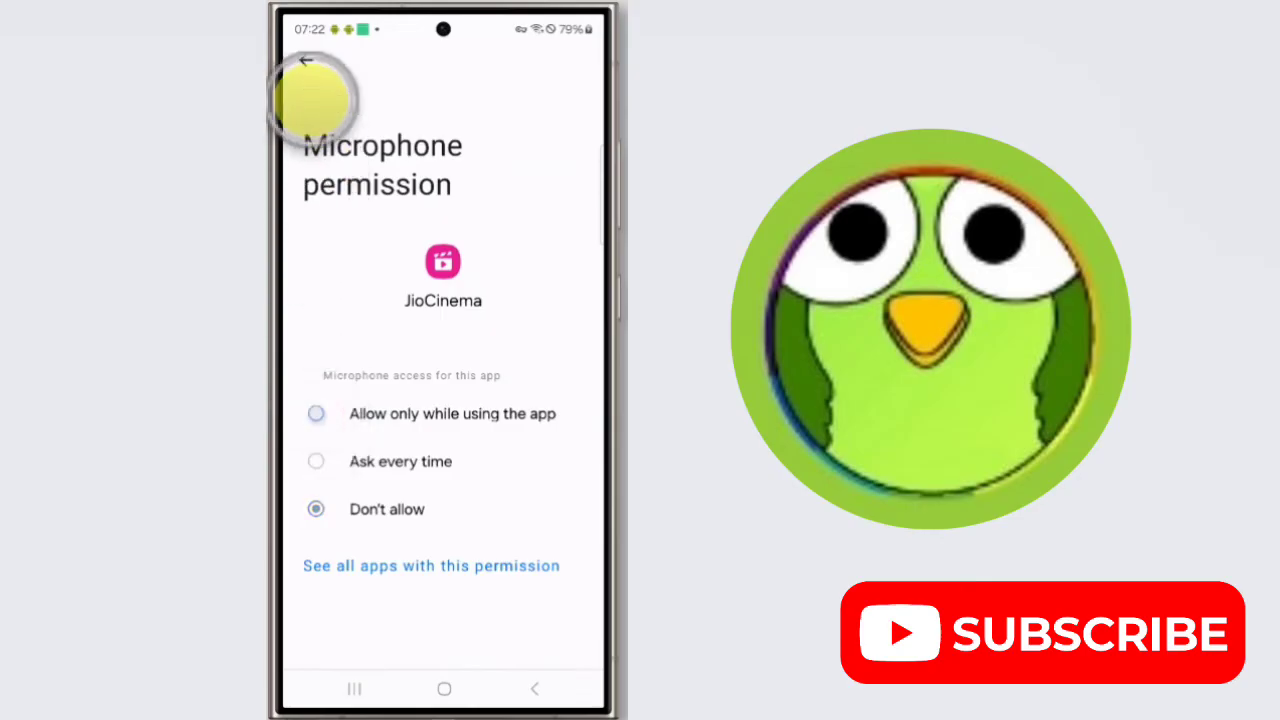
{"action": "left_click", "coordinate": [306, 60]}
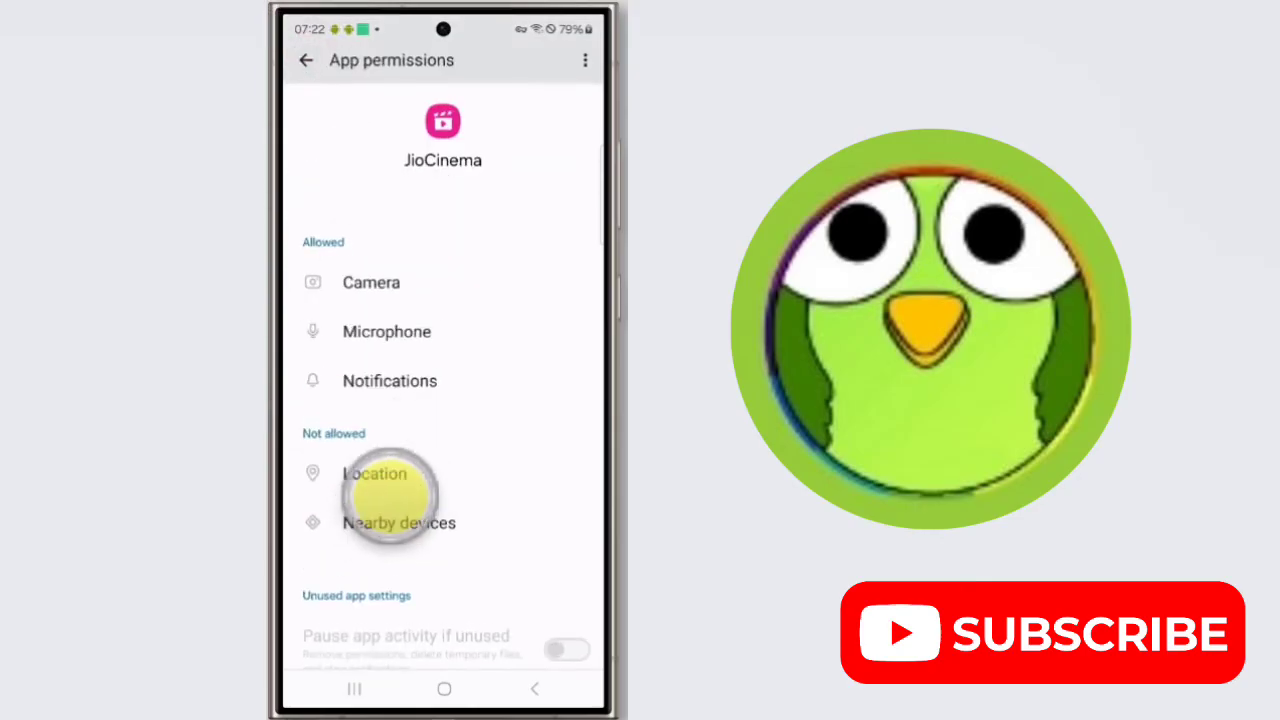
{"action": "left_click", "coordinate": [390, 480]}
{"action": "left_click", "coordinate": [316, 378]}
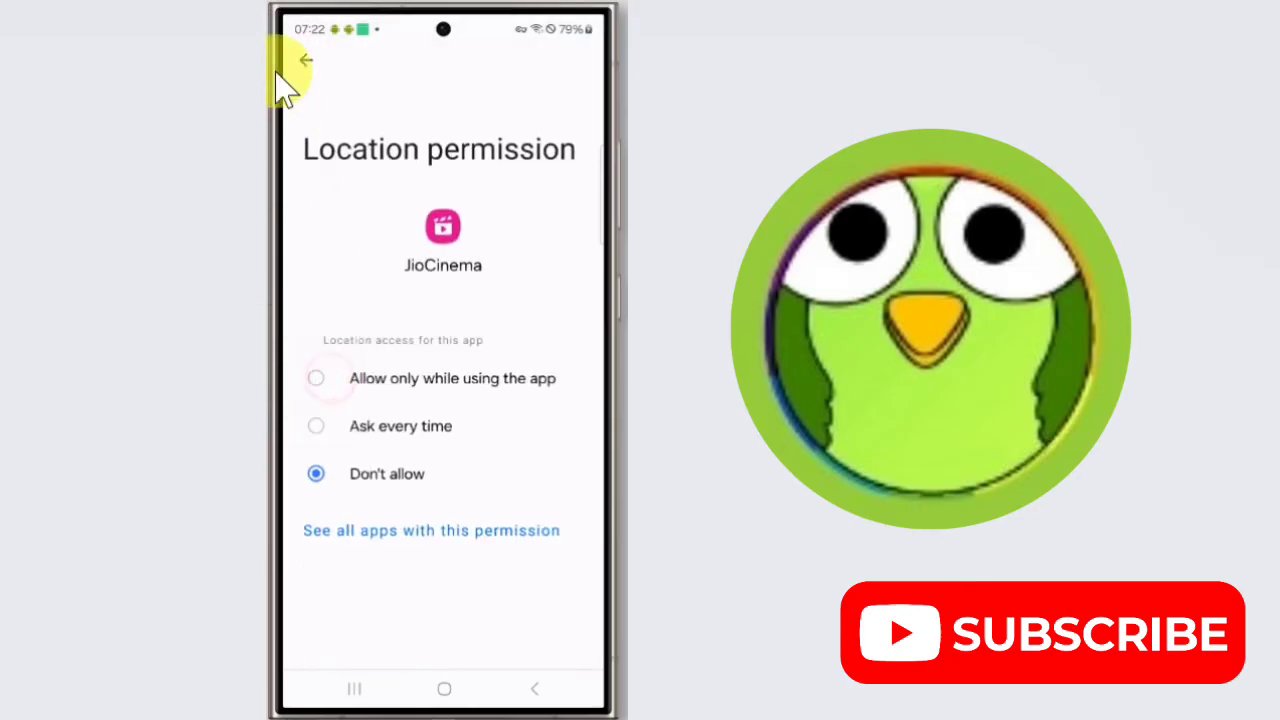
{"action": "left_click", "coordinate": [306, 60]}
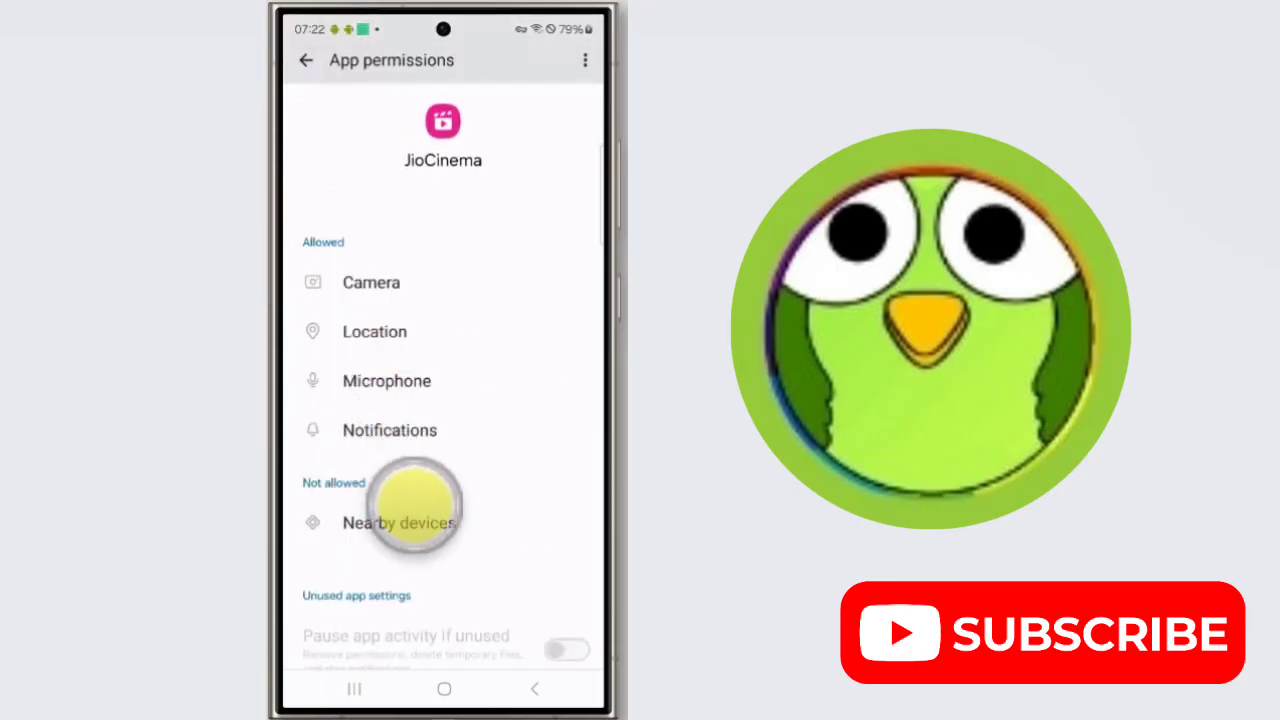
Set JioCinema's nearby devices permission to Allow and return to the home screen.
{"action": "left_click", "coordinate": [414, 512]}
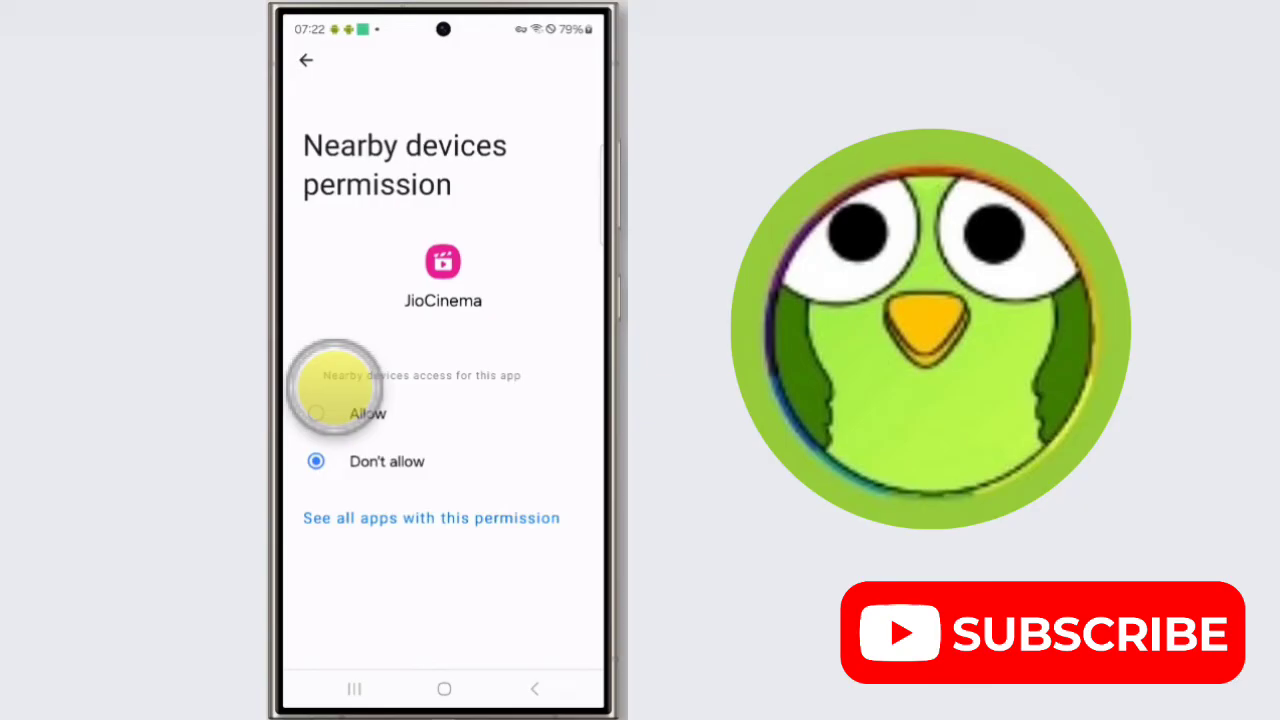
{"action": "left_click", "coordinate": [335, 400]}
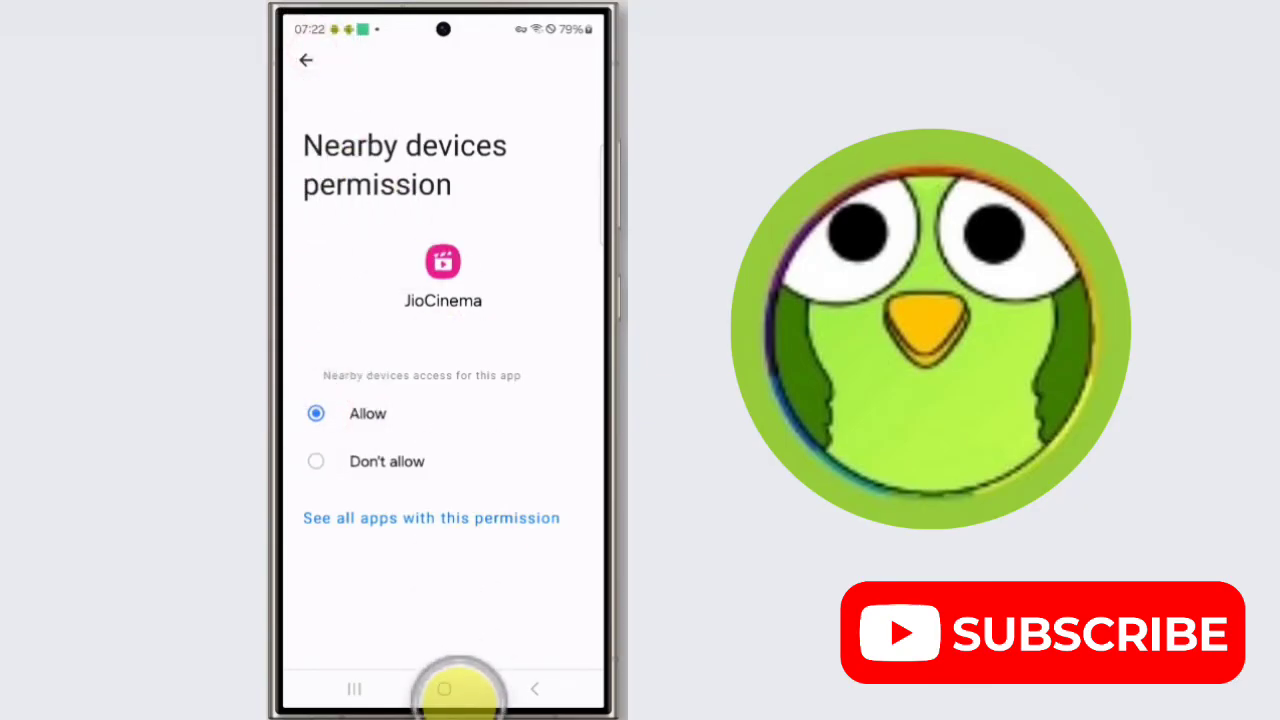
{"action": "left_click", "coordinate": [444, 688]}
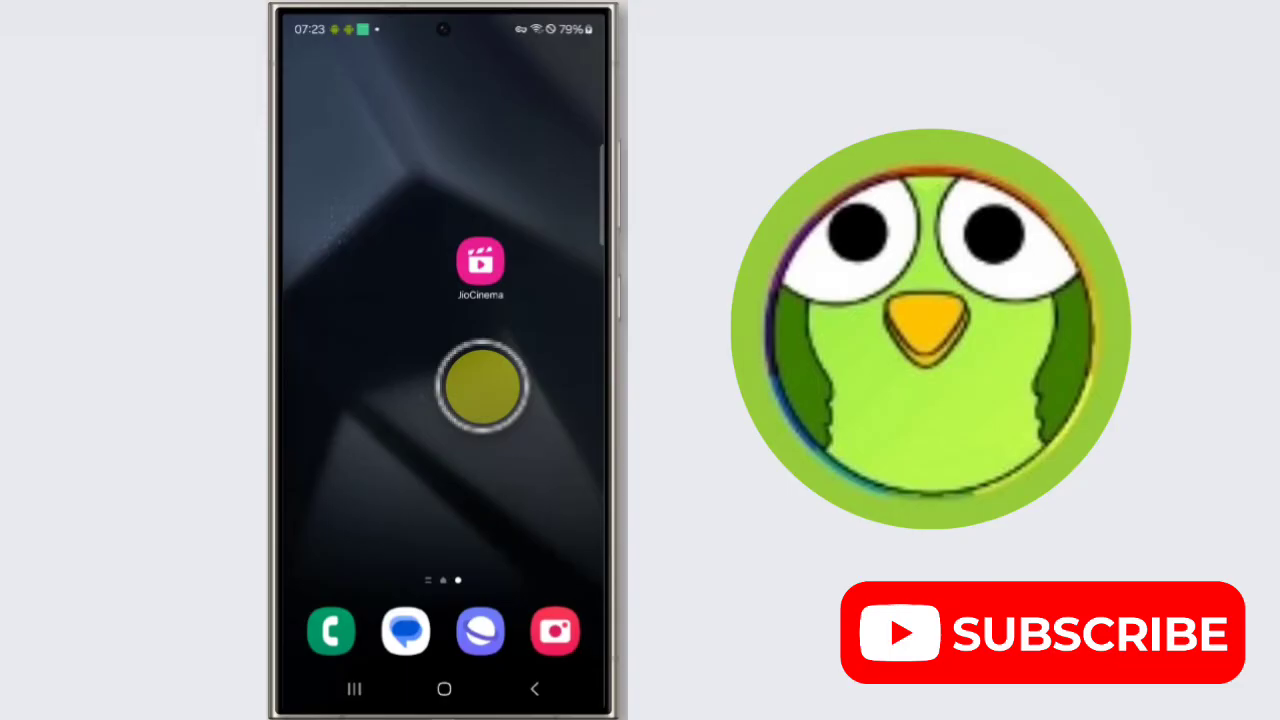
Switch to the Play Store from the app drawer and close its prompt about new deals and updates.
{"action": "left_click_drag", "start_coordinate": [451, 494], "coordinate": [430, 490]}
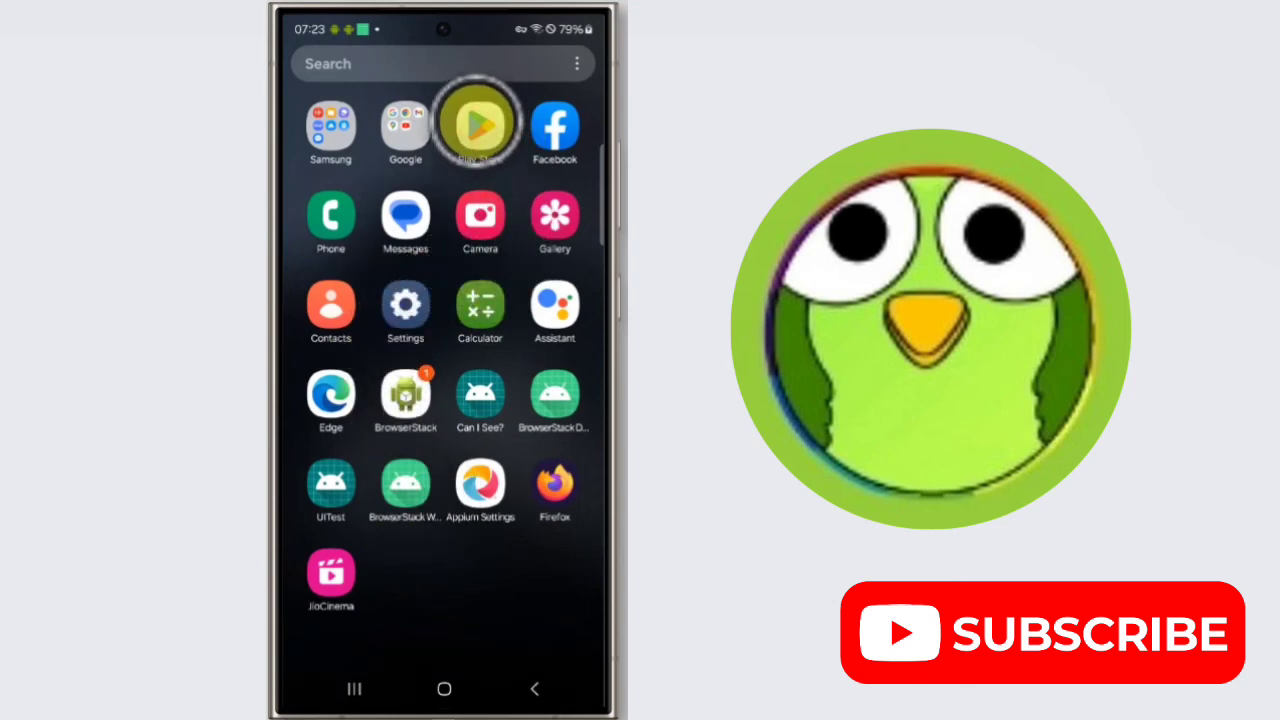
{"action": "left_click", "coordinate": [478, 124]}
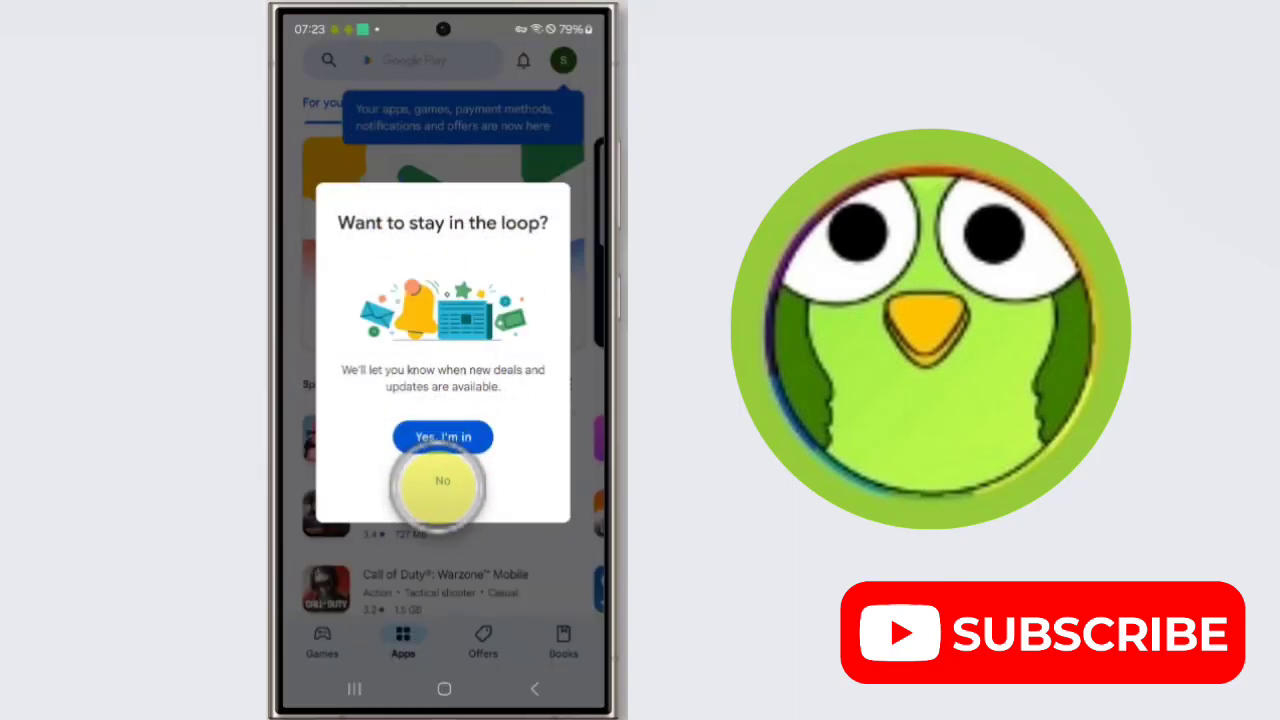
{"action": "left_click", "coordinate": [443, 438]}
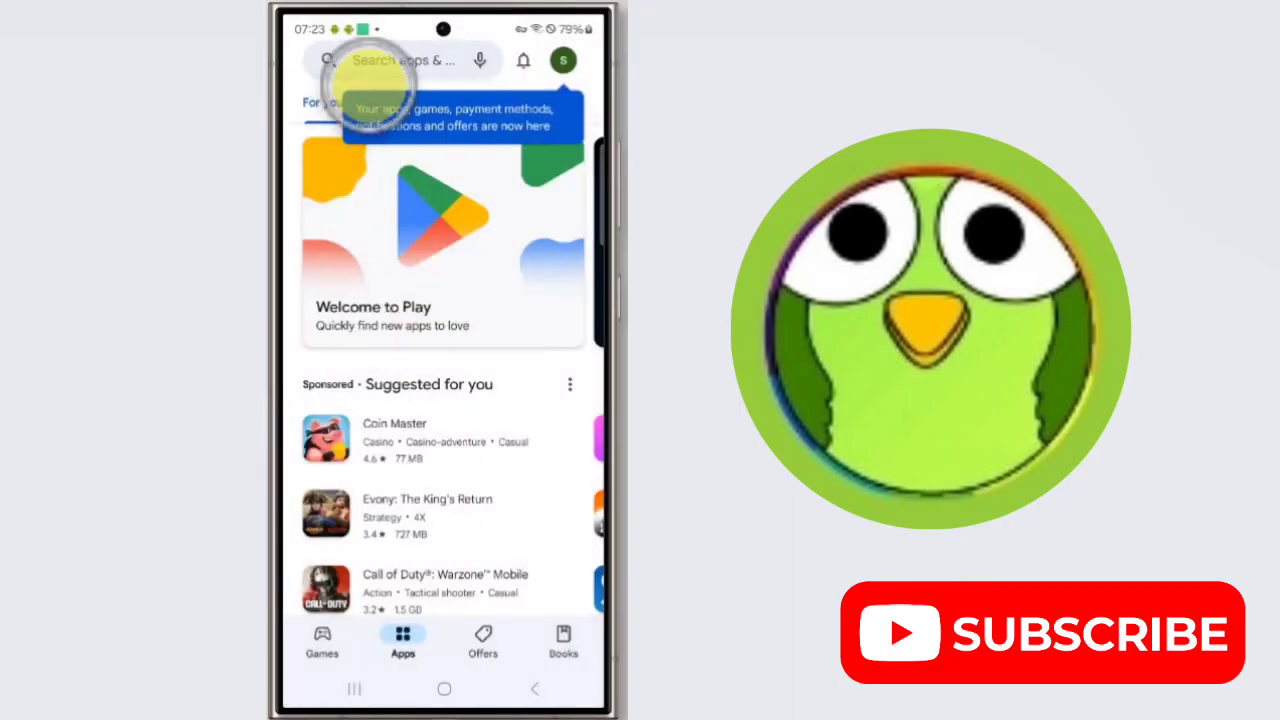
Search the Play Store for jiocinema, check the app's page for an available update, and return to the home screen.
{"action": "left_click", "coordinate": [378, 58]}
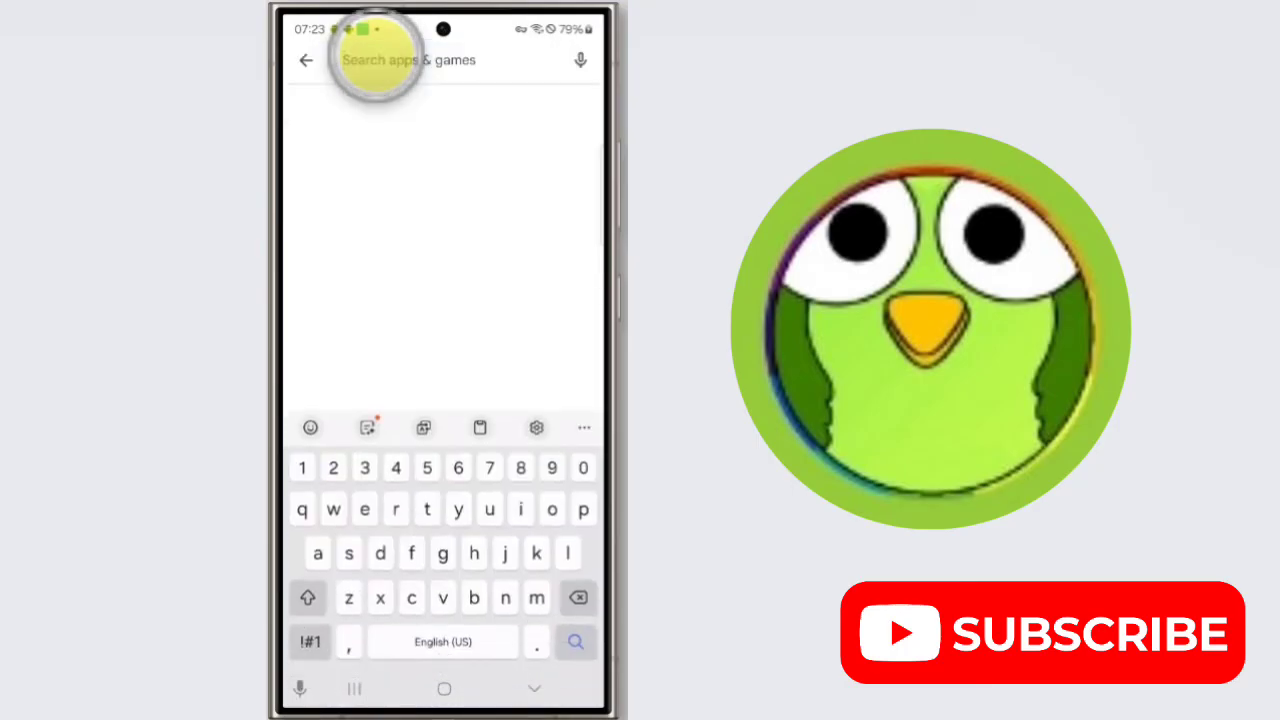
{"action": "type", "text": "jio"}
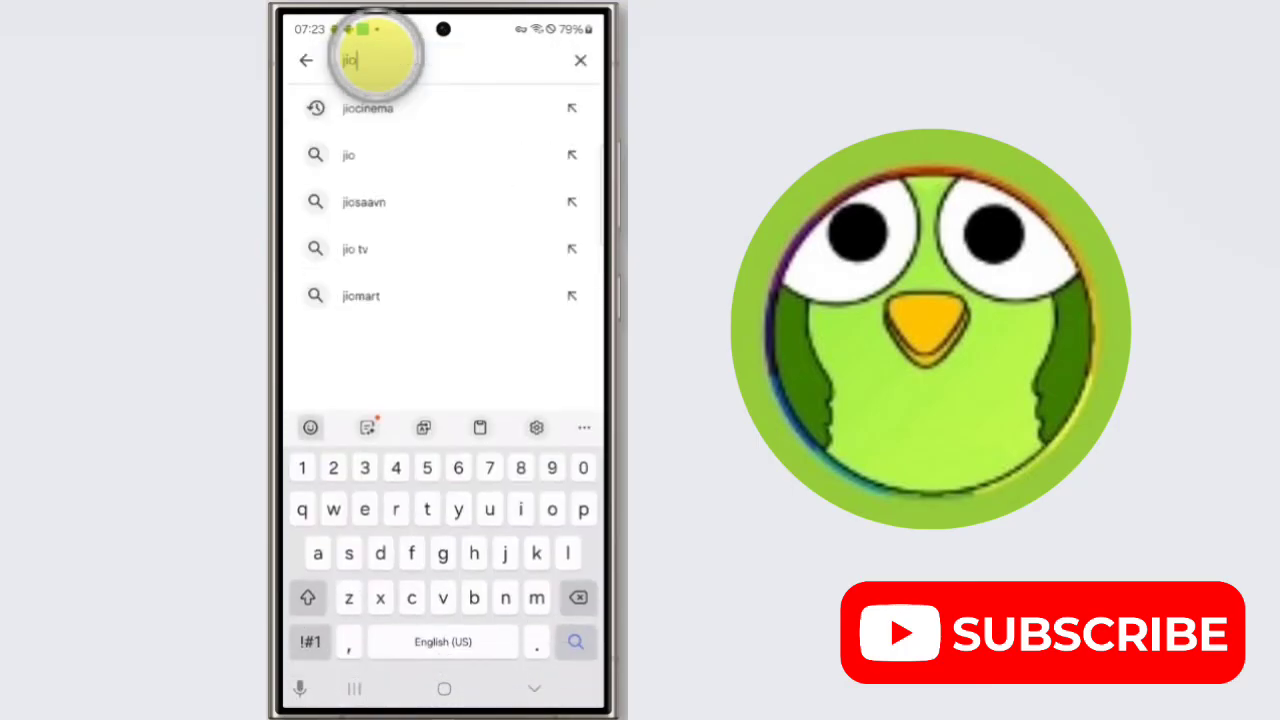
{"action": "left_click", "coordinate": [382, 104]}
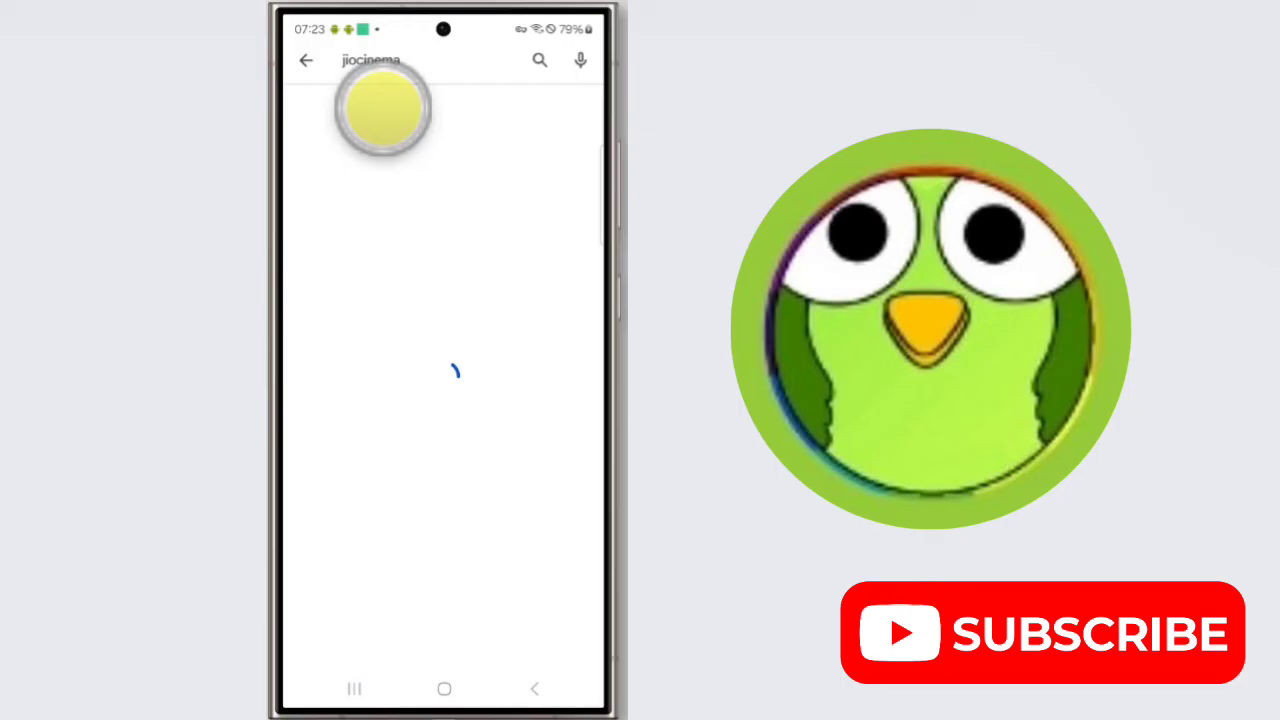
{"action": "left_click", "coordinate": [457, 337]}
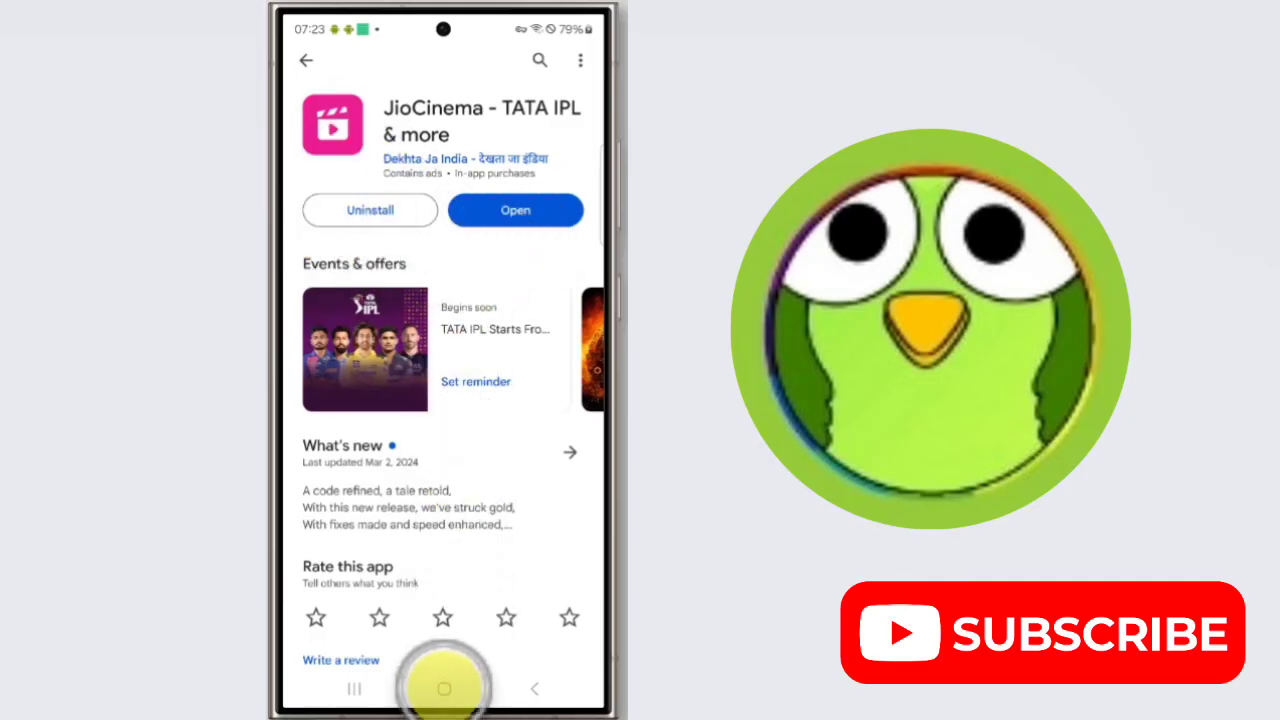
{"action": "left_click", "coordinate": [444, 688]}
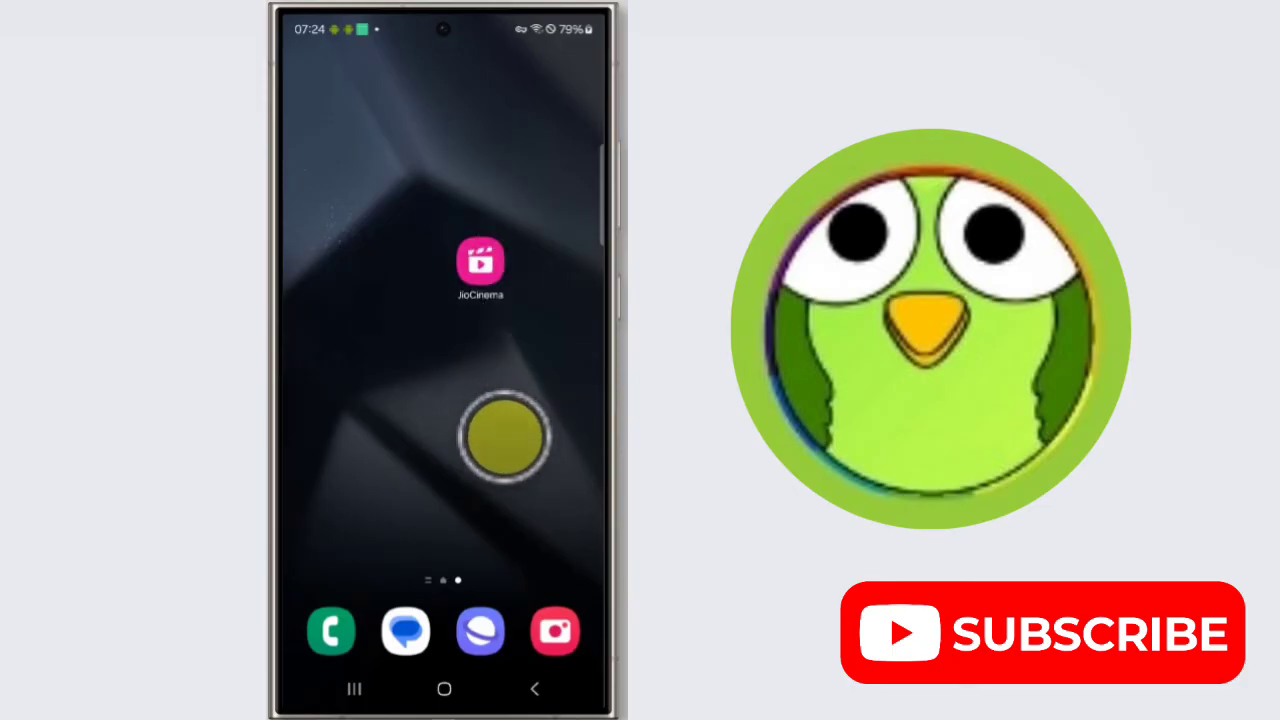
Reopen the Play Store, search for jiocinema again and open the JioCinema - TATA IPL & more page.
{"action": "left_click_drag", "start_coordinate": [505, 437], "coordinate": [474, 63]}
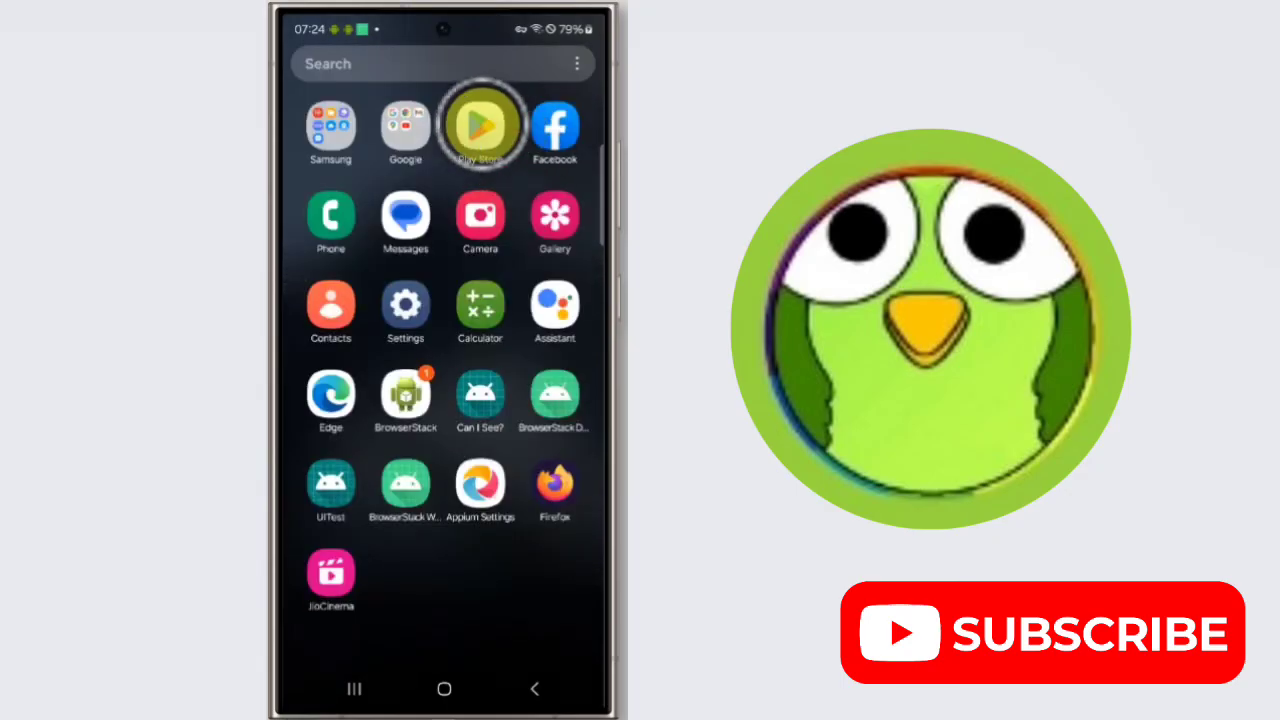
{"action": "left_click", "coordinate": [482, 124]}
{"action": "left_click", "coordinate": [368, 60]}
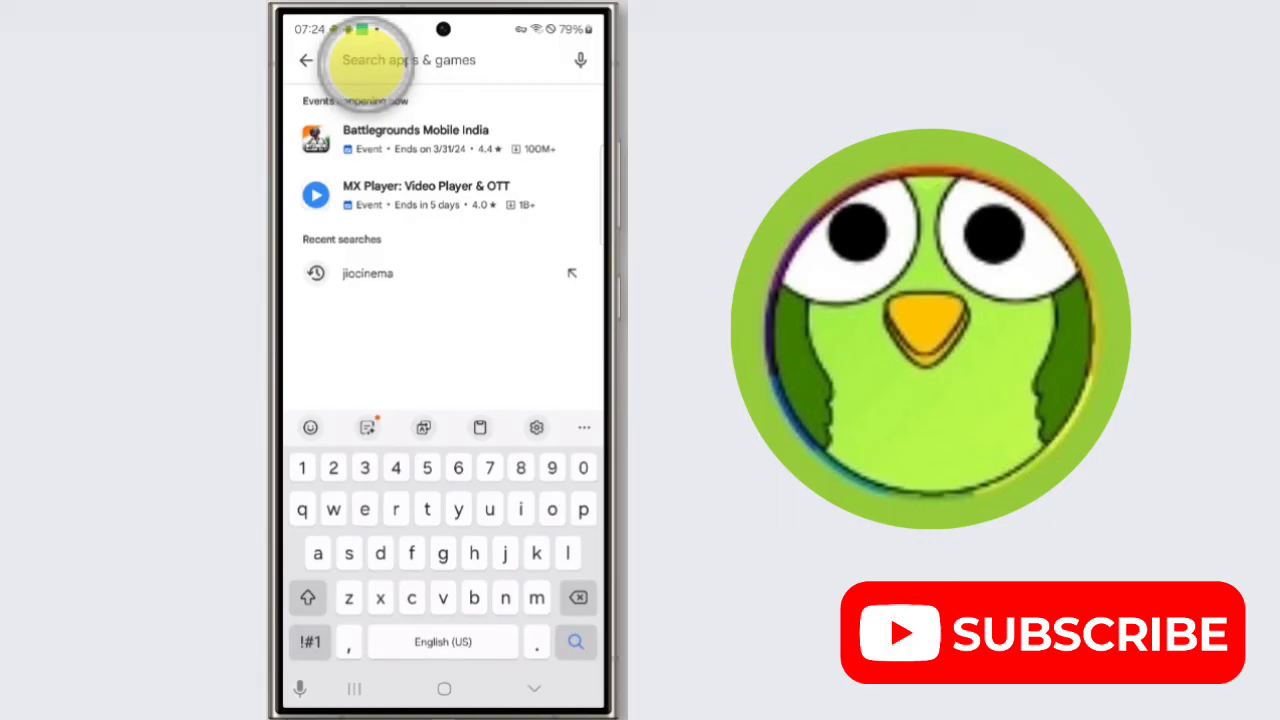
{"action": "type", "text": "jio"}
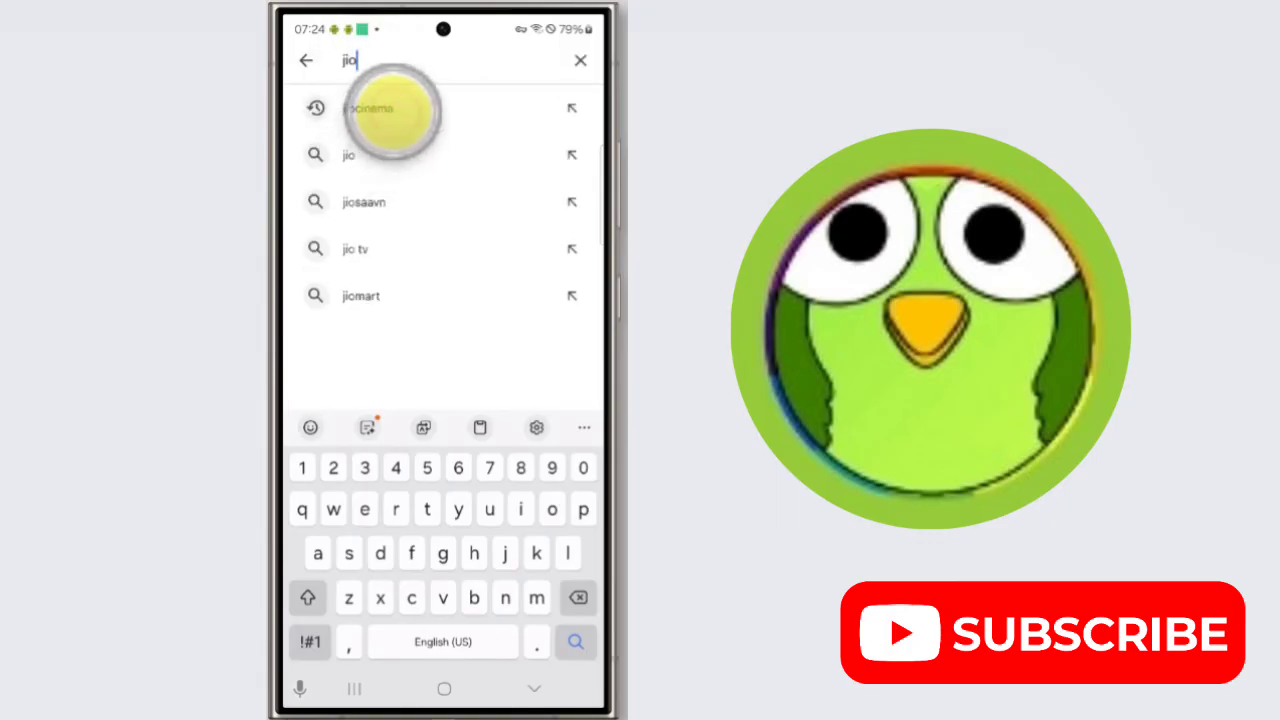
{"action": "left_click", "coordinate": [388, 109]}
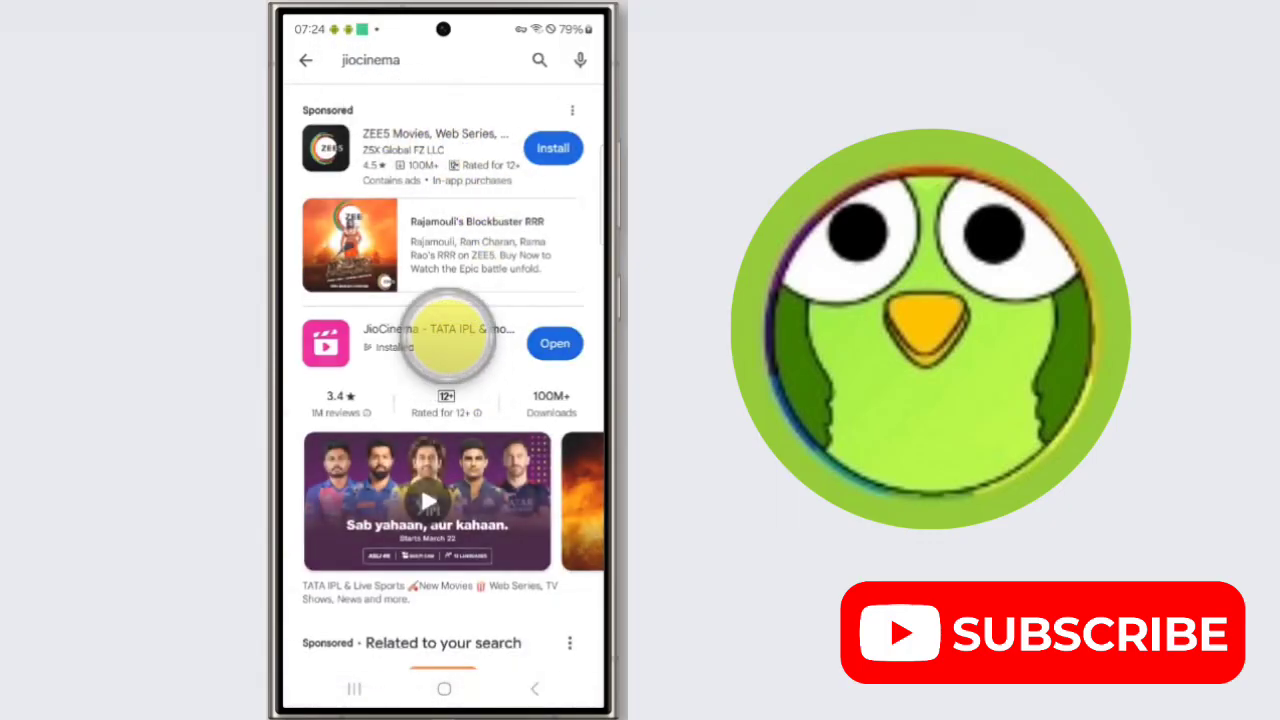
{"action": "left_click", "coordinate": [447, 335]}
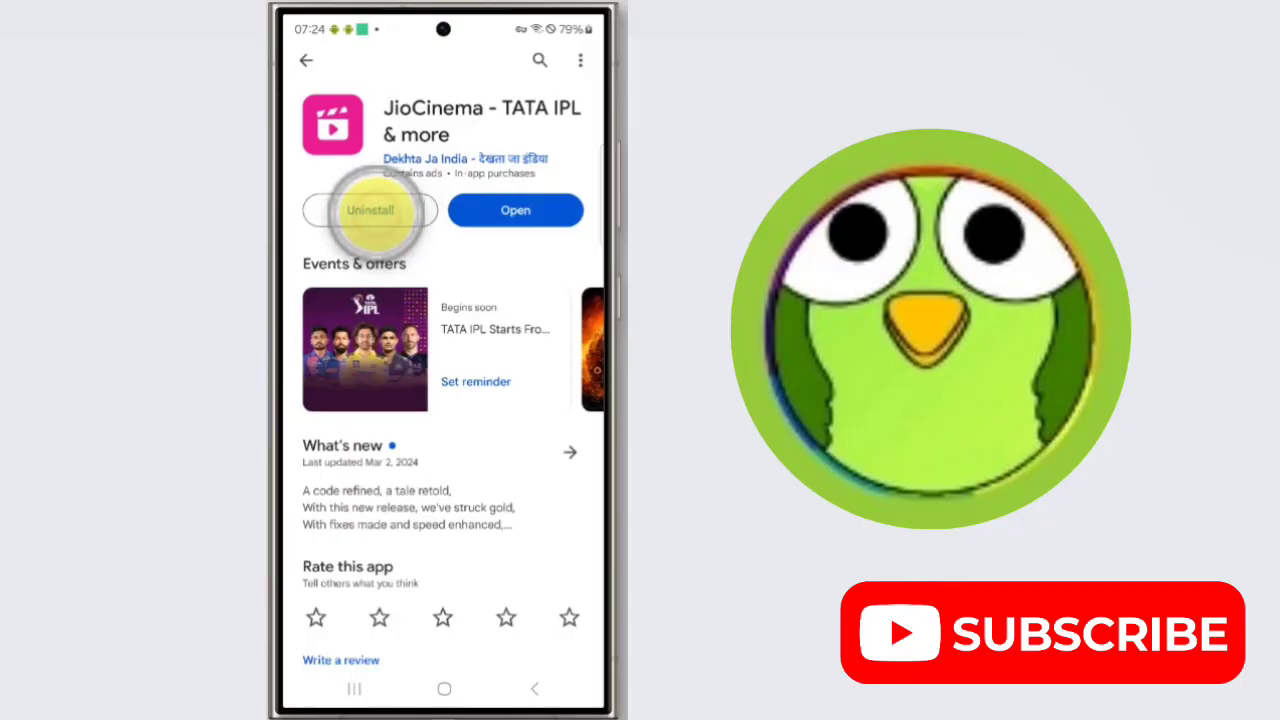
Uninstall JioCinema, start reinstalling it from its Play Store page, and return to the home screen.
{"action": "left_click", "coordinate": [372, 210]}
{"action": "left_click", "coordinate": [541, 369]}
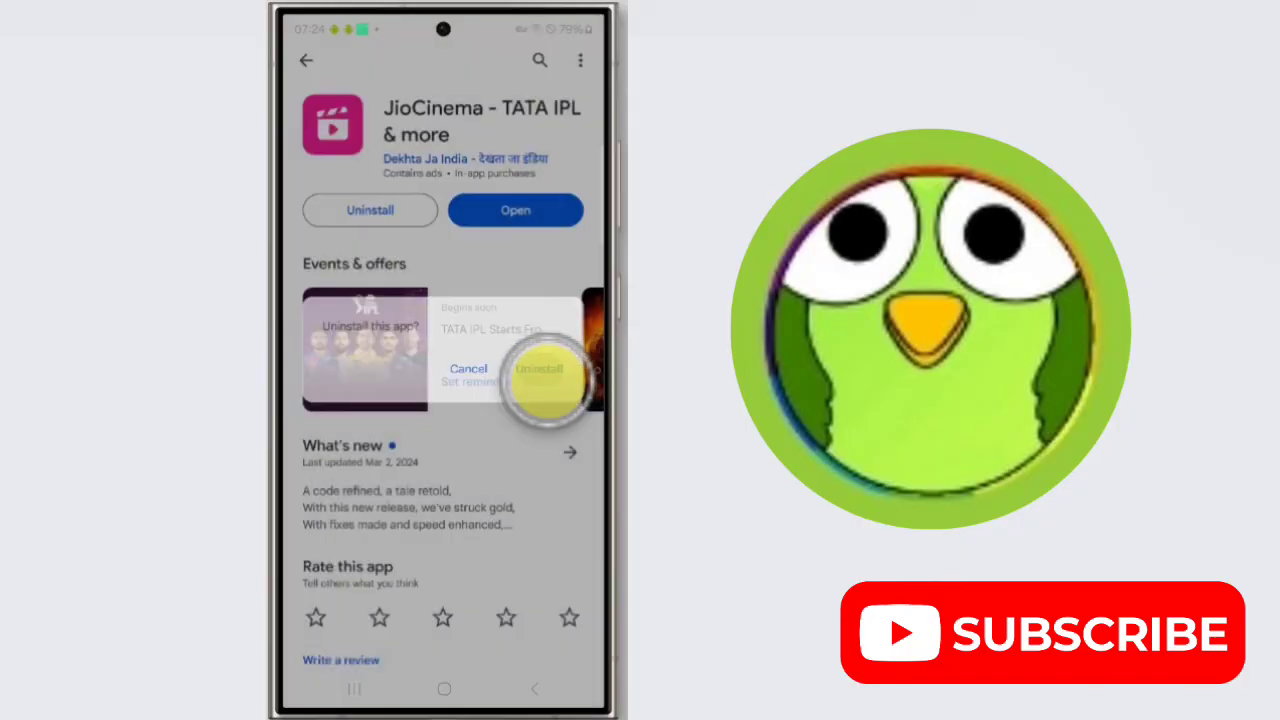
{"action": "left_click", "coordinate": [425, 222]}
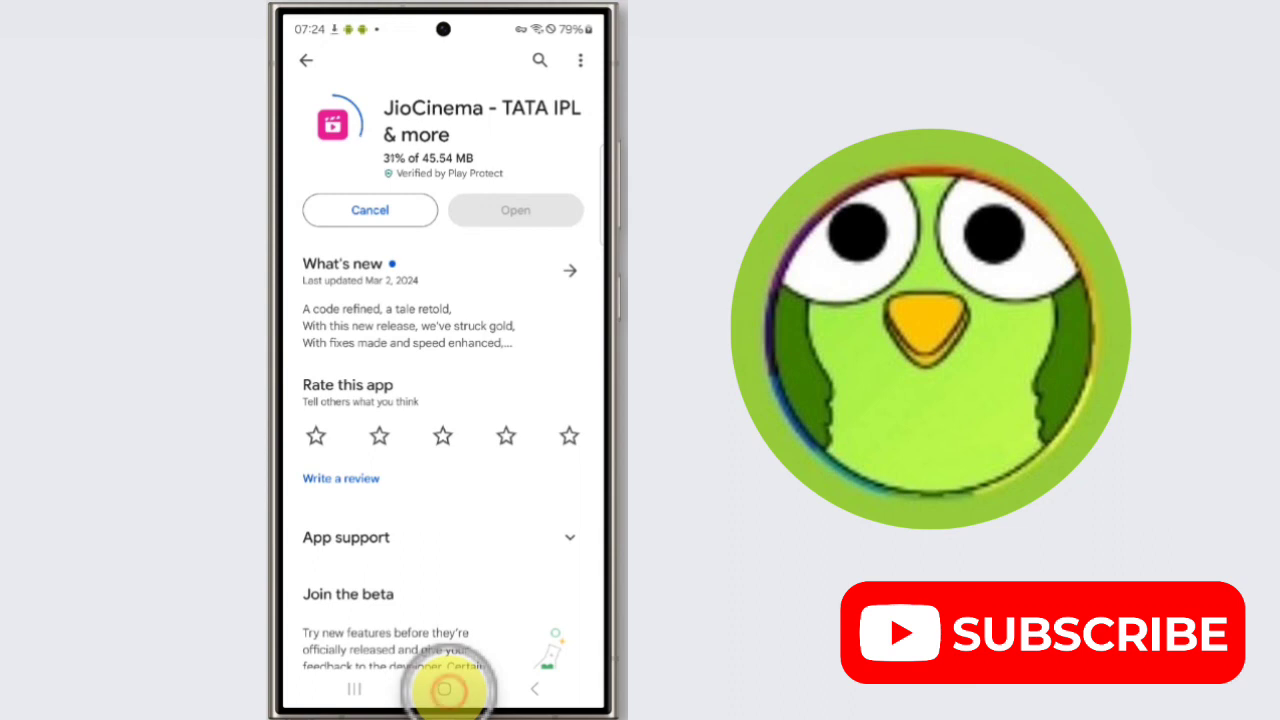
{"action": "left_click", "coordinate": [444, 688]}
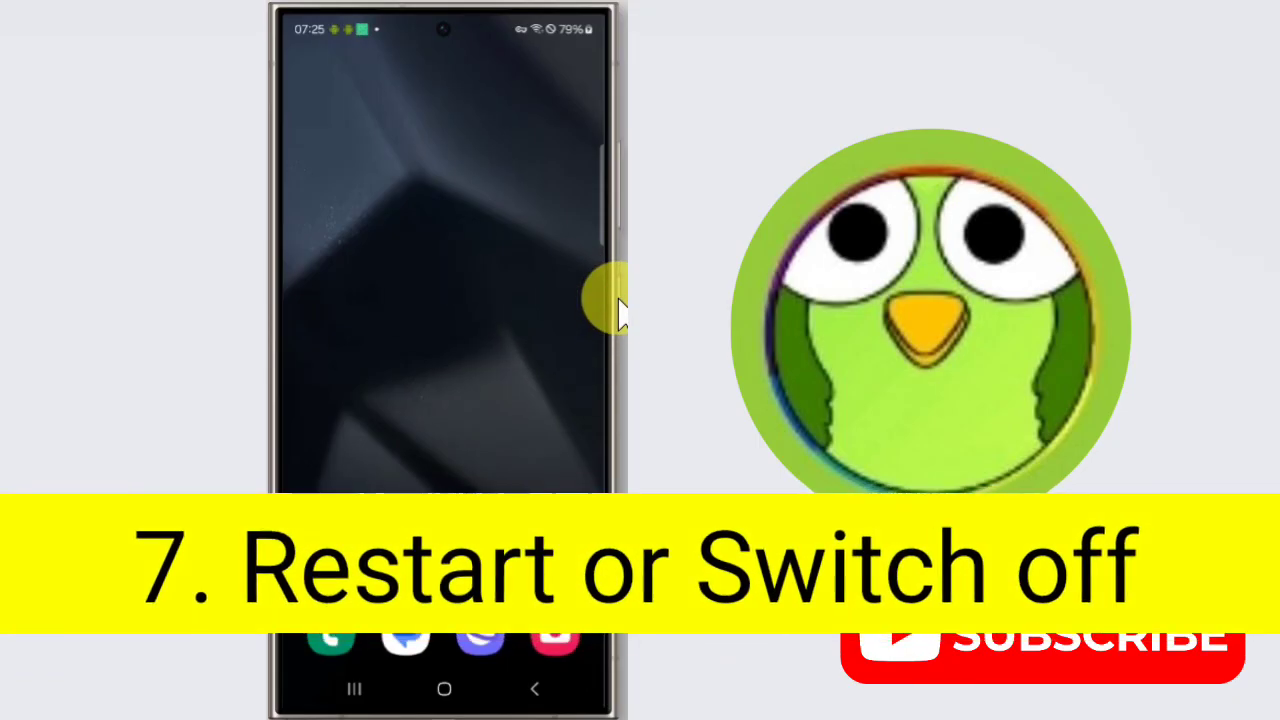
Bring up the phone's power options for restarting or switching it off.
{"action": "left_click", "coordinate": [618, 300]}
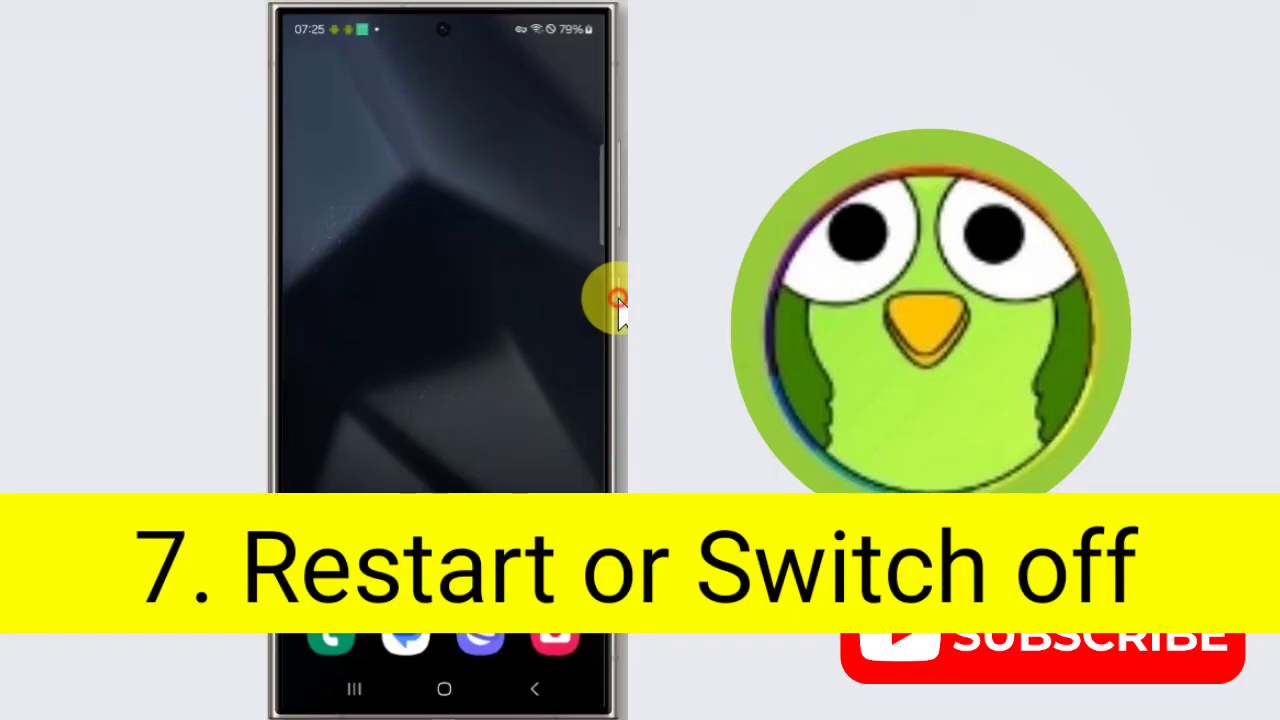